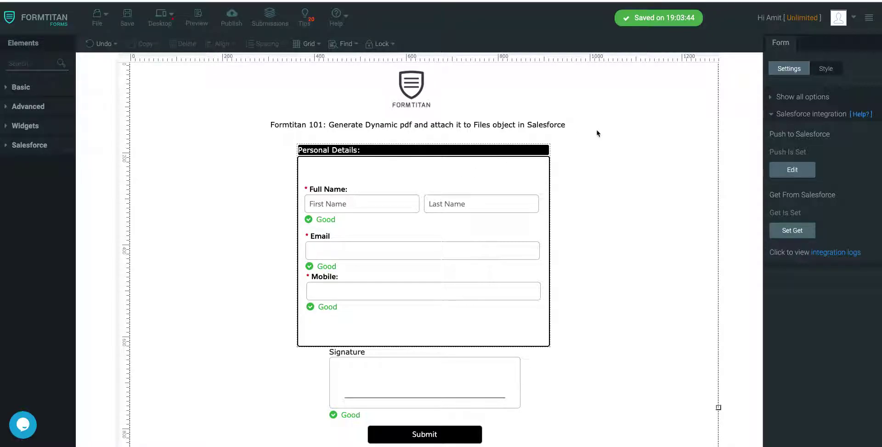
Open the Default PDF mapping under Document generation for editing.
left_click(777, 115)
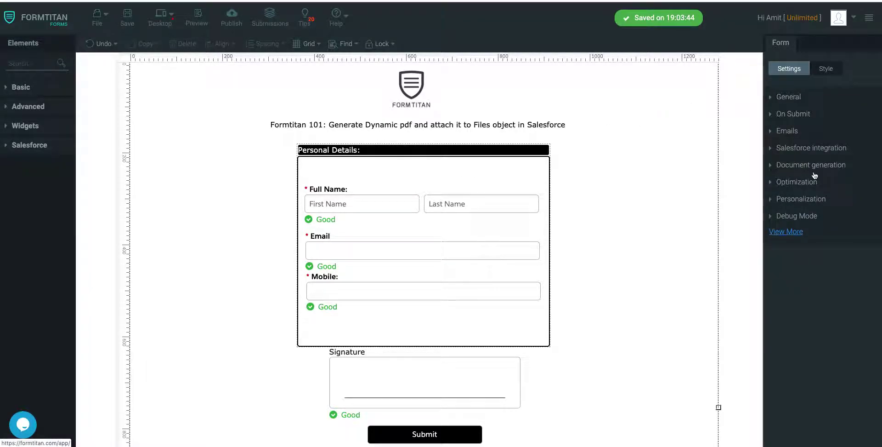
left_click(814, 174)
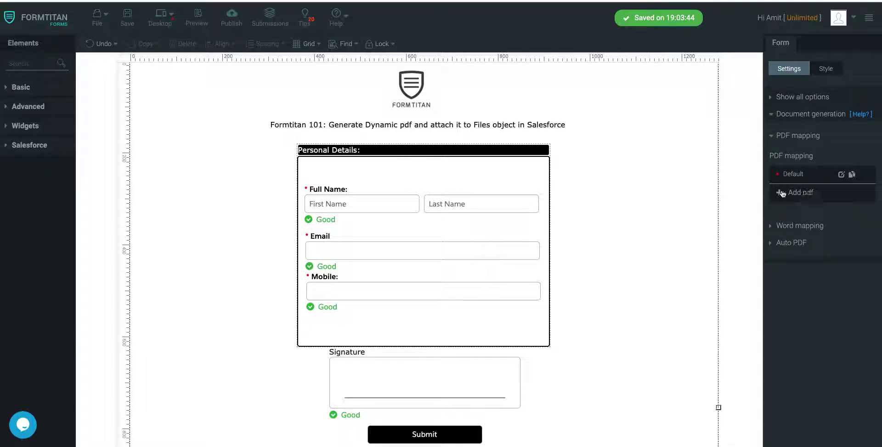
left_click(842, 174)
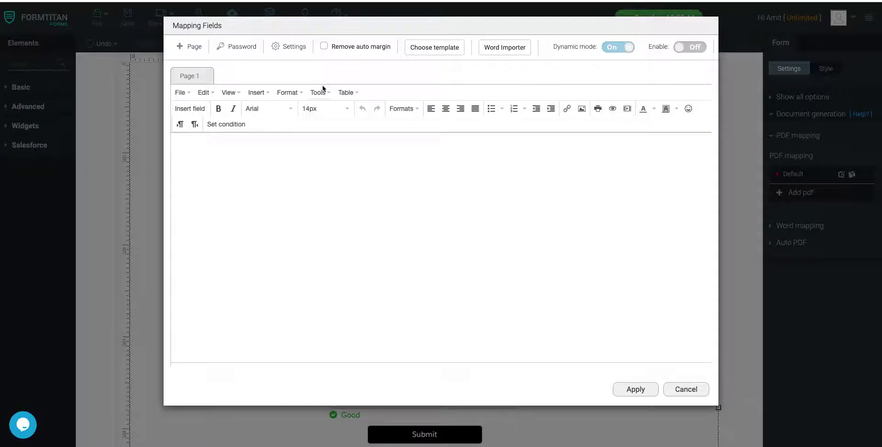
Turn dynamic mode off and zoom out to view the whole static PDF page.
left_click(628, 48)
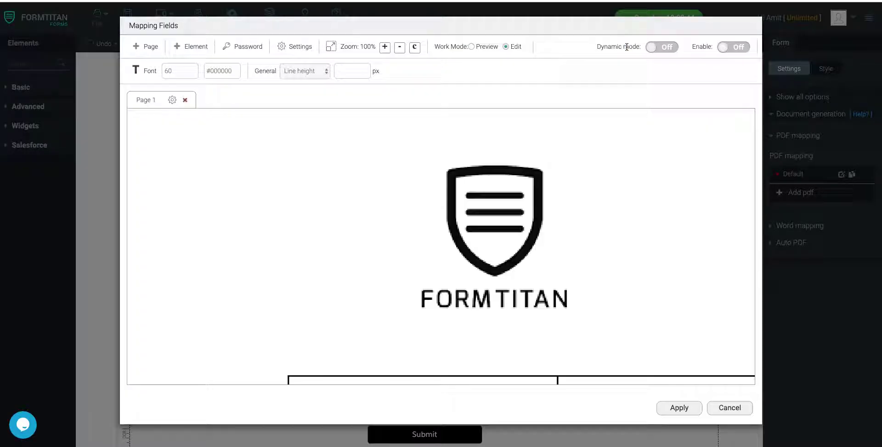
scroll(595, 220, "down", 5)
scroll(594, 221, "right", 2)
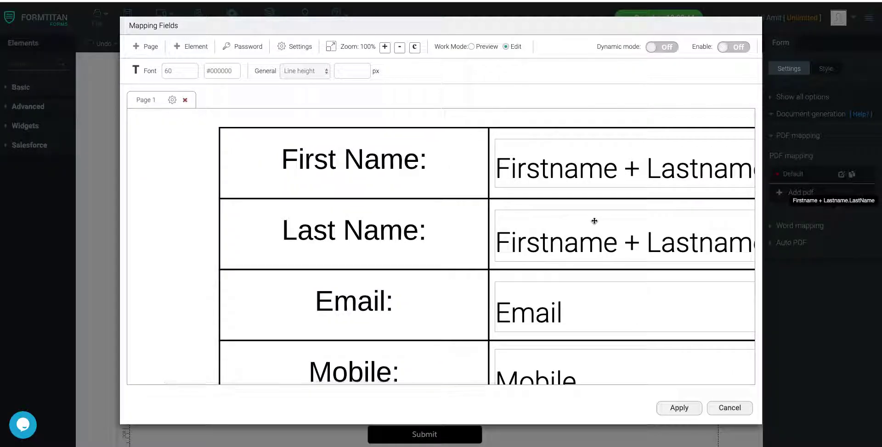
left_click(400, 47)
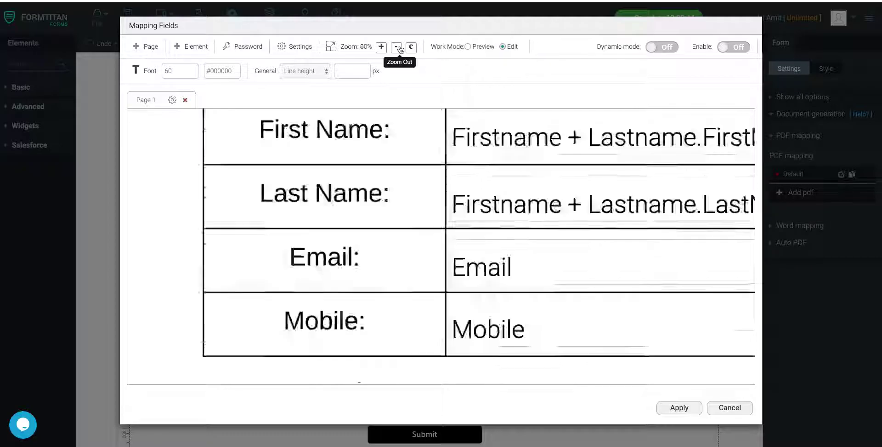
left_click(400, 47)
left_click(400, 47)
left_click(400, 47)
left_click(400, 46)
left_click(400, 47)
scroll(476, 203, "up", 1)
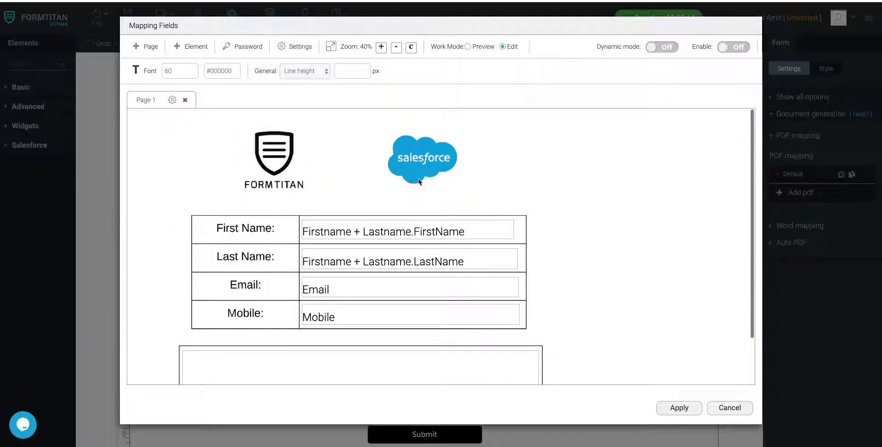
Switch the PDF mapping back to dynamic mode and turn Enable on.
left_click(664, 47)
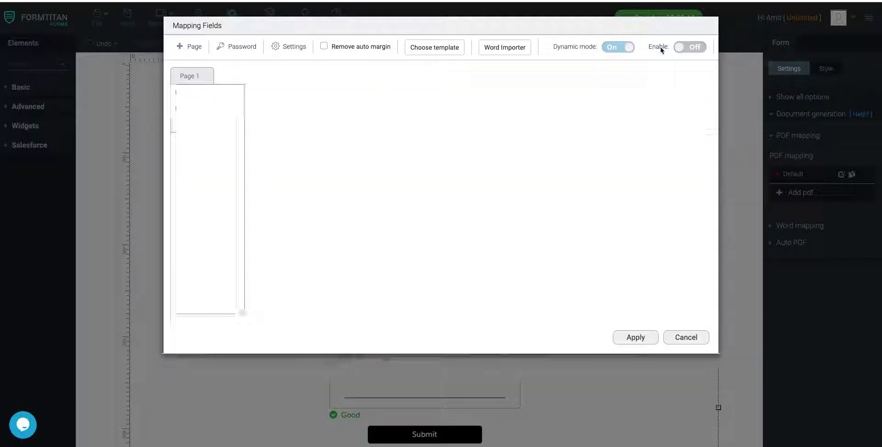
left_click(683, 49)
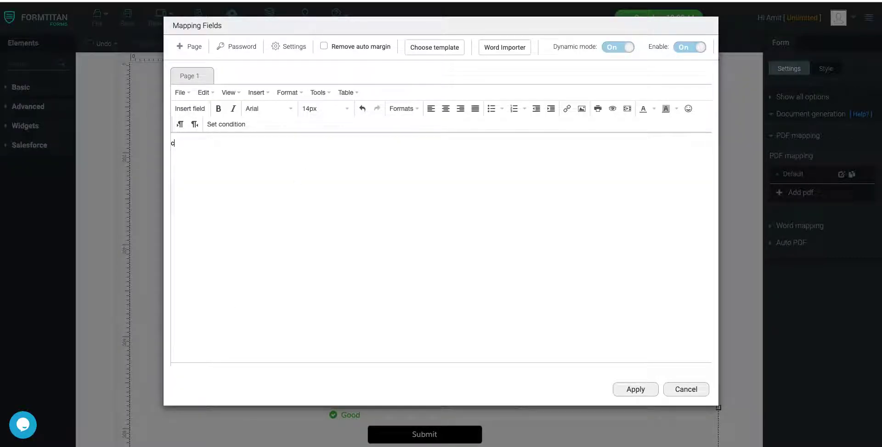
left_click(324, 97)
Paste the Registration Form HTML, with banner and First Name/Last Name/Email/Mobile table, into the template source.
left_click(337, 131)
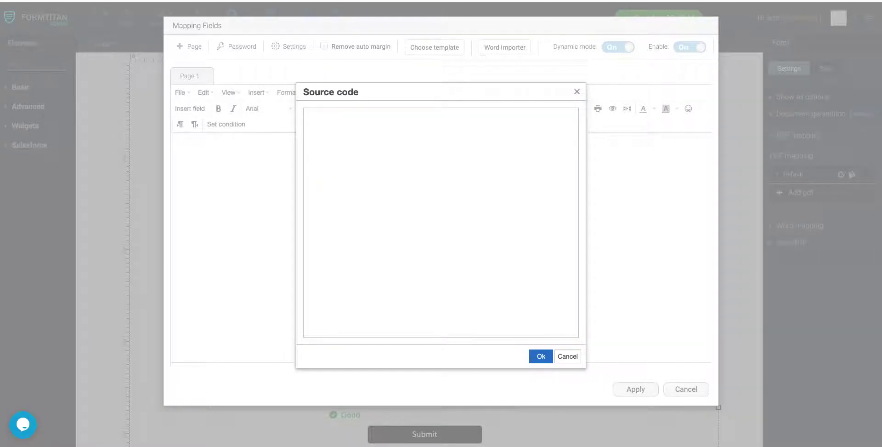
left_click(394, 195)
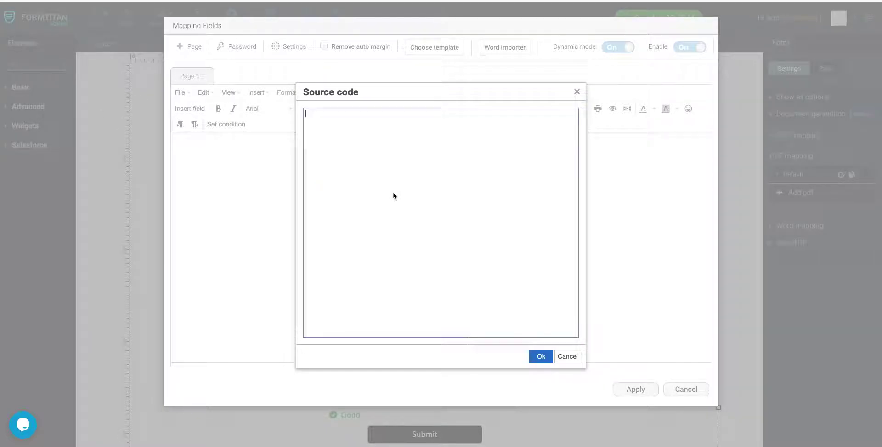
type("<p style=\"text-align: center;\"><img src=\"https://www.salesforce.org/wp-content/uploads/2018/06/formtitan-1.jpg\" alt=\"\" width=\"484\" height=\"161\" /></p> <h2 style=\"color: #2e6c80; text-align: center;\">&nbsp;<span style=\"color: #000000;\">Registration Form</span></h2> <table class=\"editorDemoTable\" style=\"height: 160px; width: 639px; border-style: solid; margin-left: auto; margin-right: auto;\" border=\"5\" width=\"492\"> <tbody> <tr style=\"height: 40px;\"> <td style=\"width: 291px; height: 40px;\"><span style=\"font-size: 20px;\">First Name</span></td> <td style=\"width: 324px; height: 40px;\">&nbsp;</td> </tr> <tr style=\"height: 40px;\"> <td style=\"width: 291px; height: 40px;\"><span style=\"font-size: 20px;\">Last Name</span></td> <td style=\"width: 324px; height: 40px;\">&nbsp;</td> </tr> <tr style=\"height: 40px;\"> <td style=\"width: 291px; height: 40px;\"><span style=\"font-size: 20px;\">Email</span></td> <td style=\"width: 324px; height: 40px;\">&nbsp;</td> </tr> <tr style=\"height: 40px;\"> <td style=\"width: 291px; height: 40px;\"><span style=\"font-size: 20px;\">Mobile</span></td> <td style=\"width: 324px; height: 40px;\"><span style=\"font-size: 20px;\">&nbsp;</span></td> </tr> </tbody> </table> <p style=\"text-align: center;\">&nbsp;</p>")
left_click(541, 356)
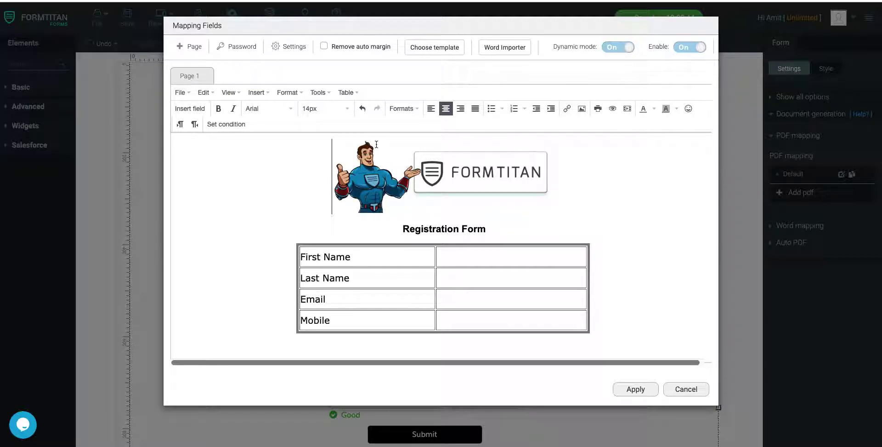
Insert the Firstname + Lastname.FirstName form field into the First Name value cell.
left_click(318, 92)
left_click(338, 130)
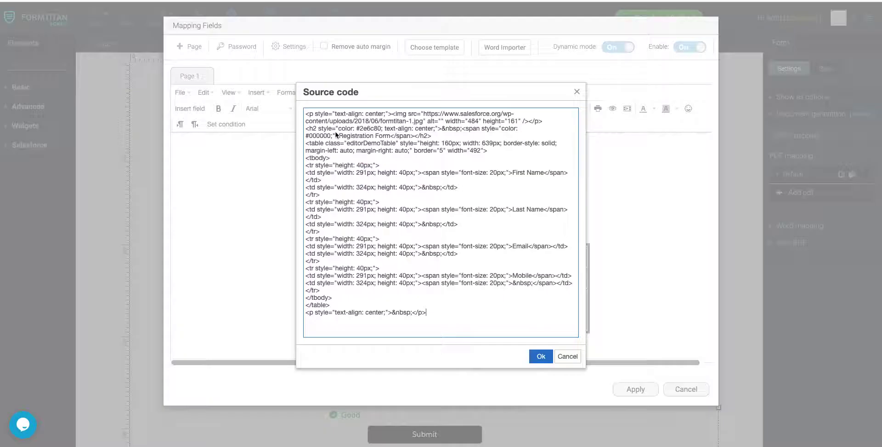
left_click(575, 91)
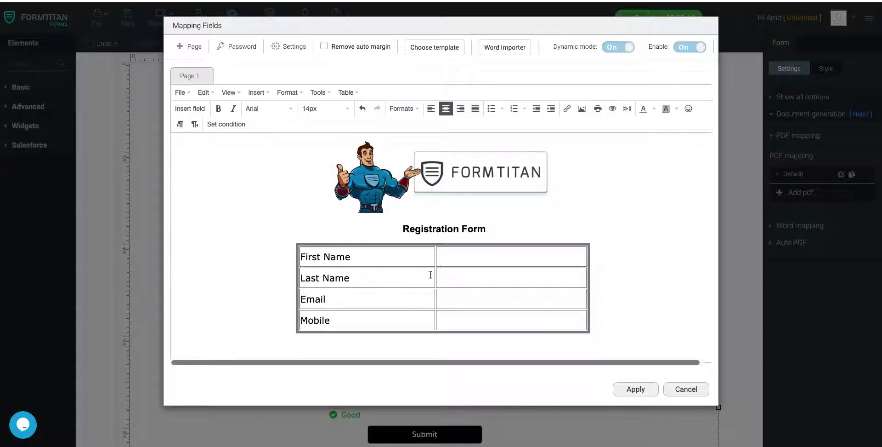
left_click(447, 259)
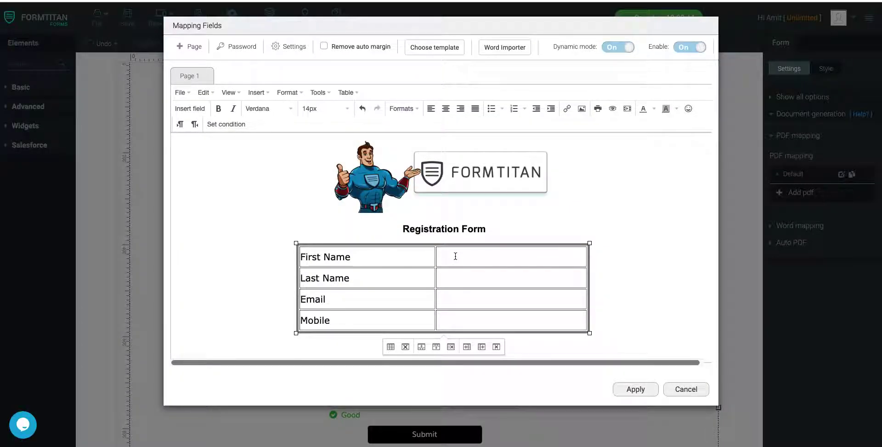
right_click(453, 254)
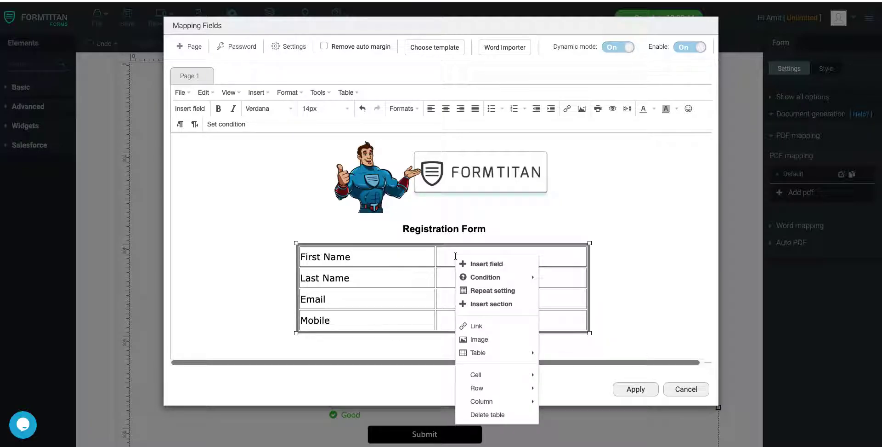
left_click(480, 262)
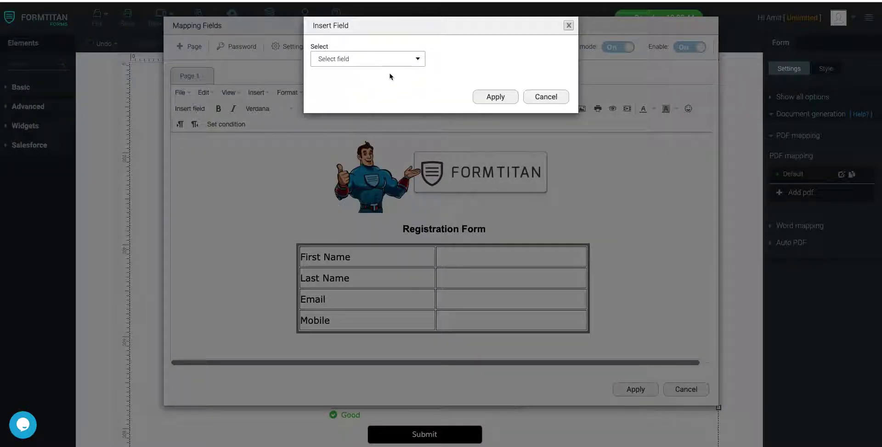
left_click(384, 58)
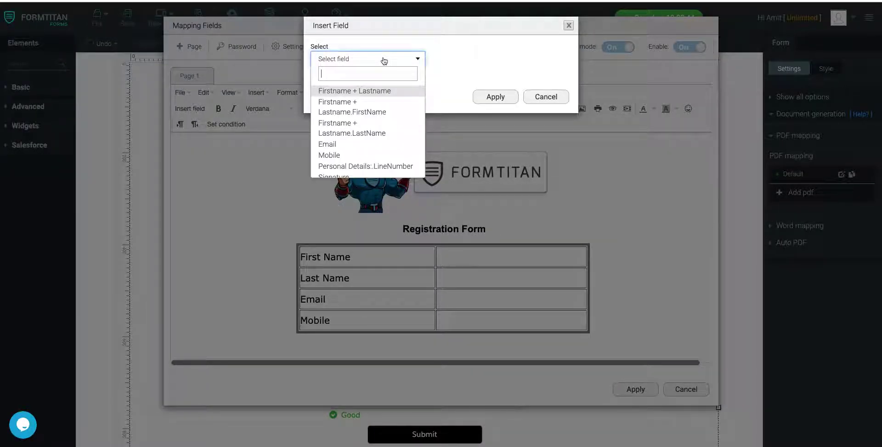
left_click(361, 112)
left_click(517, 98)
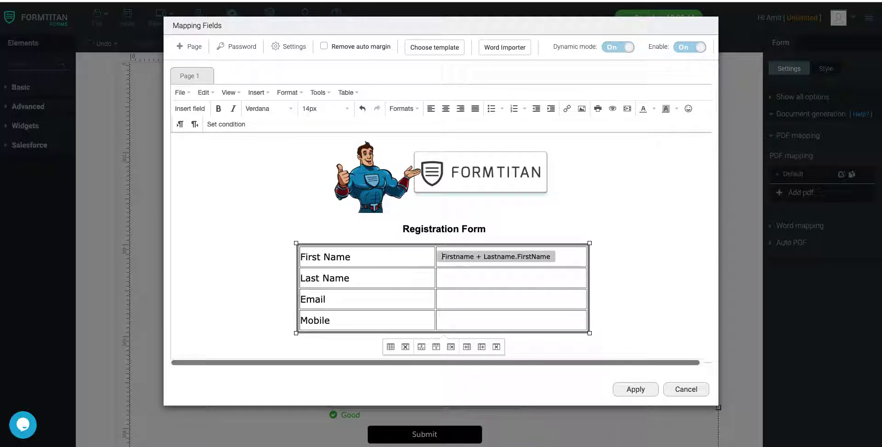
key("BackSpace")
Insert the LastName and Email form fields into the Last Name and Email value cells.
right_click(464, 285)
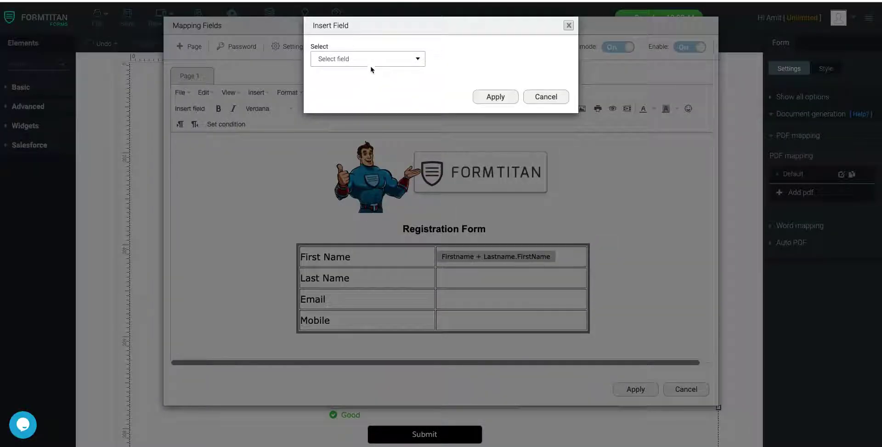
left_click(371, 61)
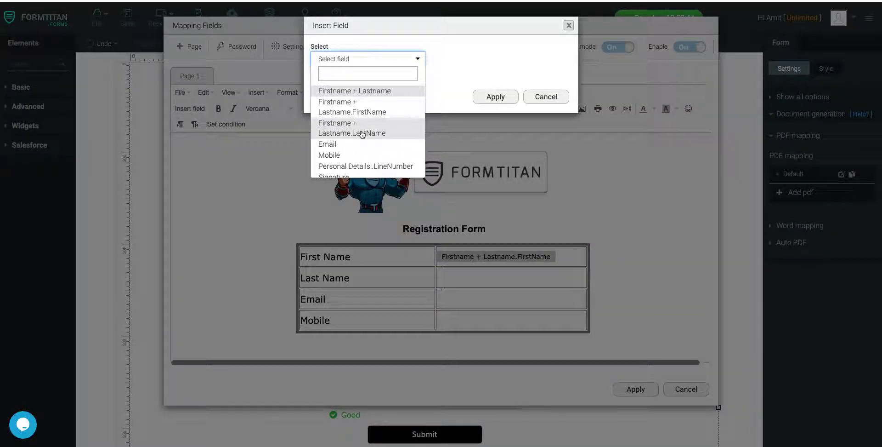
left_click(364, 131)
left_click(513, 98)
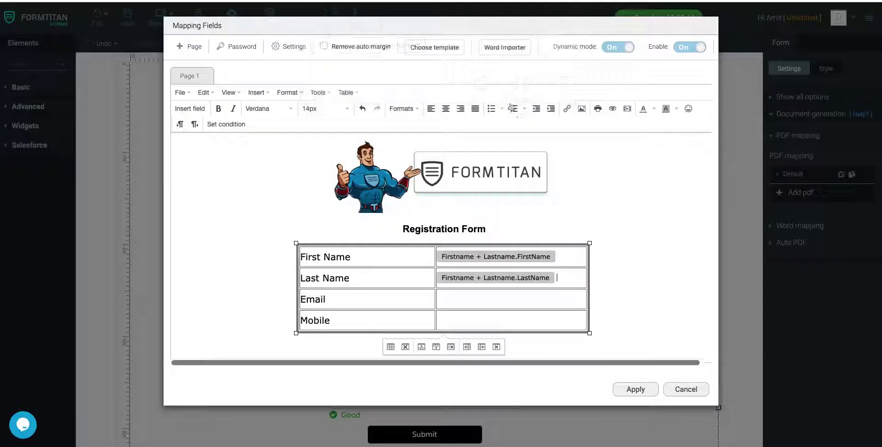
right_click(469, 299)
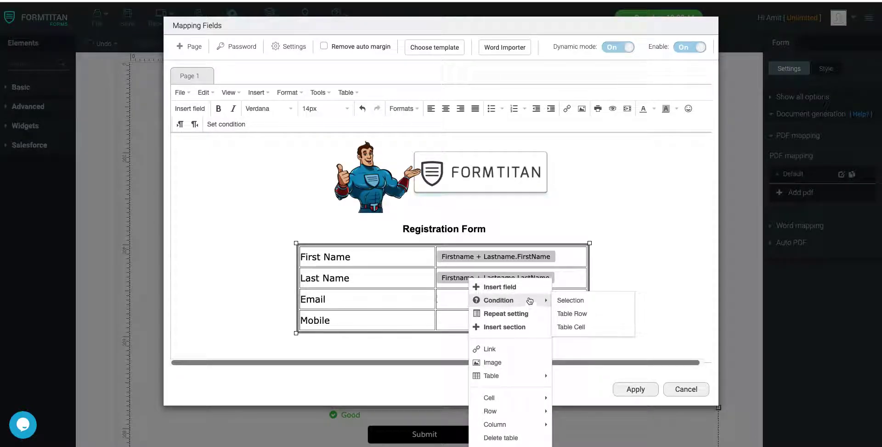
left_click(518, 287)
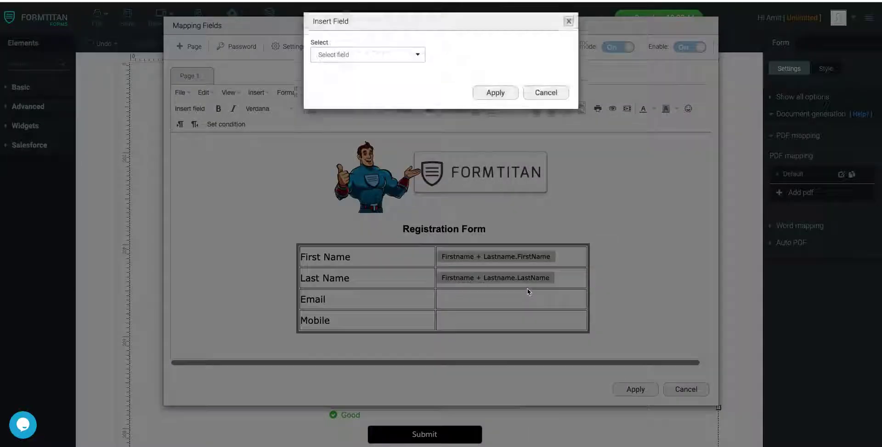
left_click(392, 59)
left_click(391, 143)
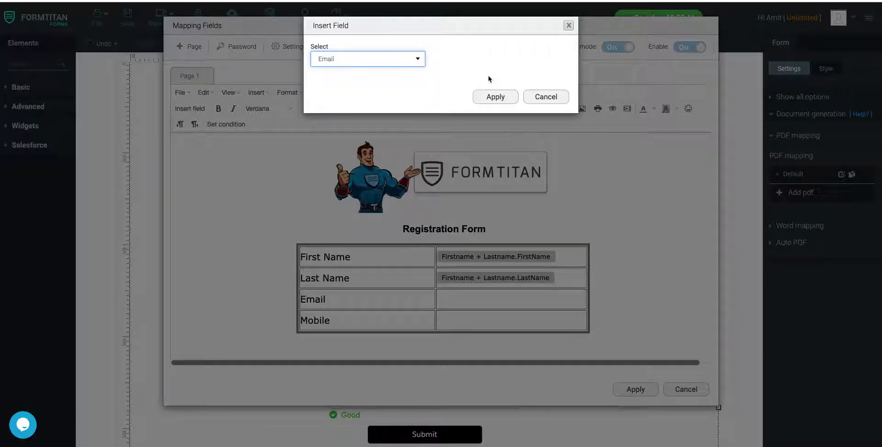
left_click(480, 98)
Insert the Mobile form field into the Mobile value cell.
right_click(483, 323)
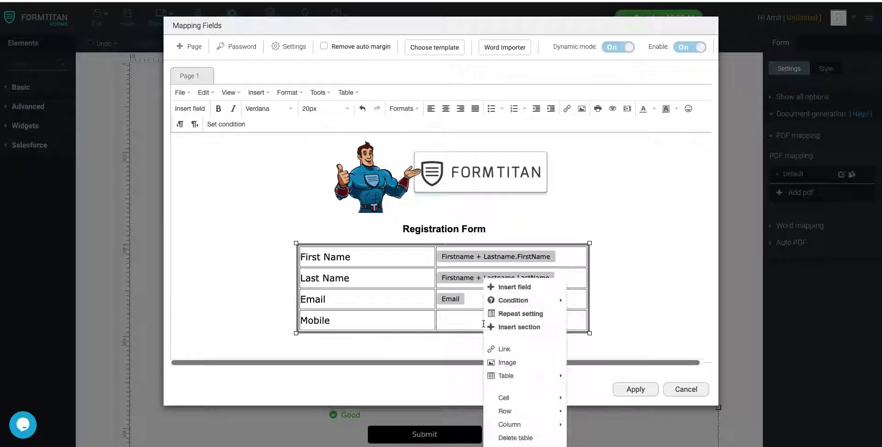
left_click(524, 287)
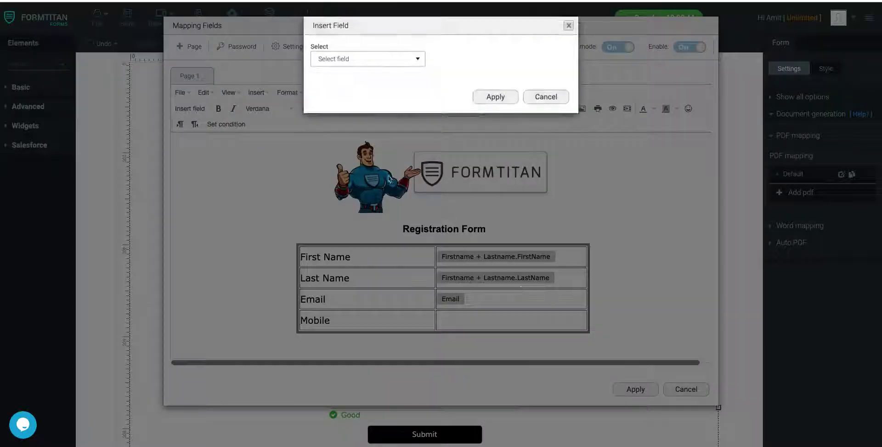
left_click(370, 65)
left_click(342, 155)
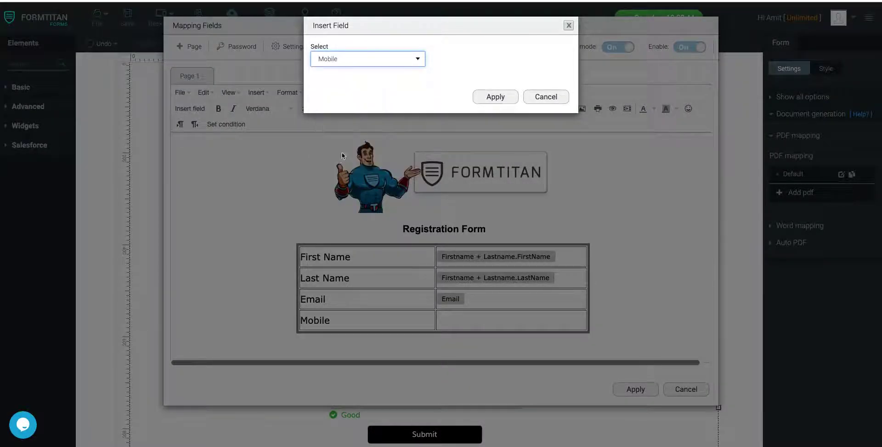
left_click(487, 95)
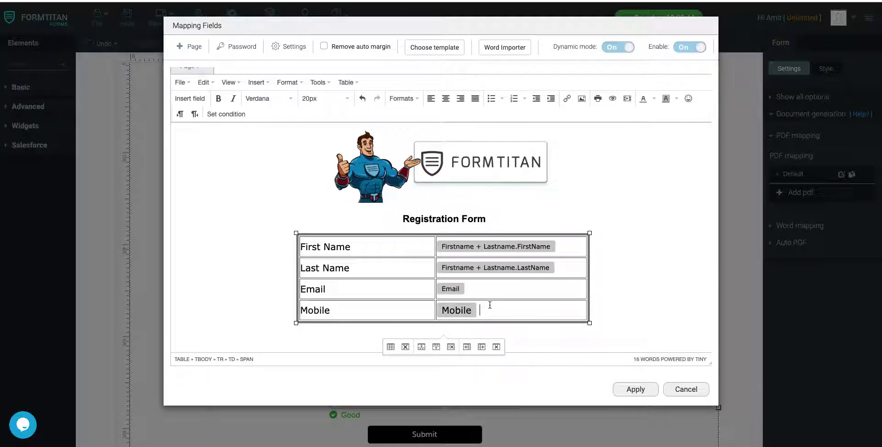
Select the Mobile field tag in the table and set its font size to 14px.
left_click_drag(481, 311, 444, 311)
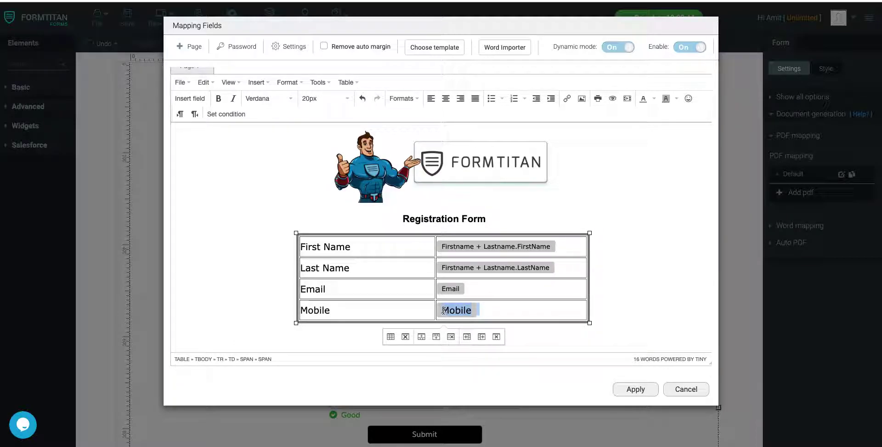
left_click(458, 291)
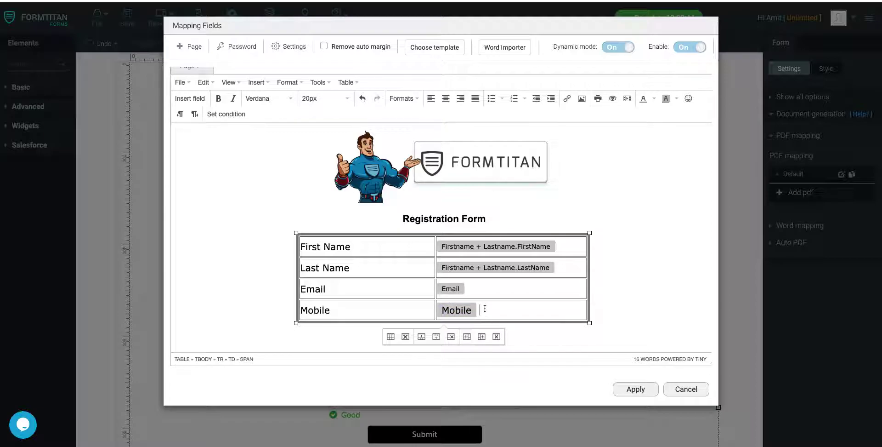
left_click_drag(480, 310, 442, 310)
left_click(324, 97)
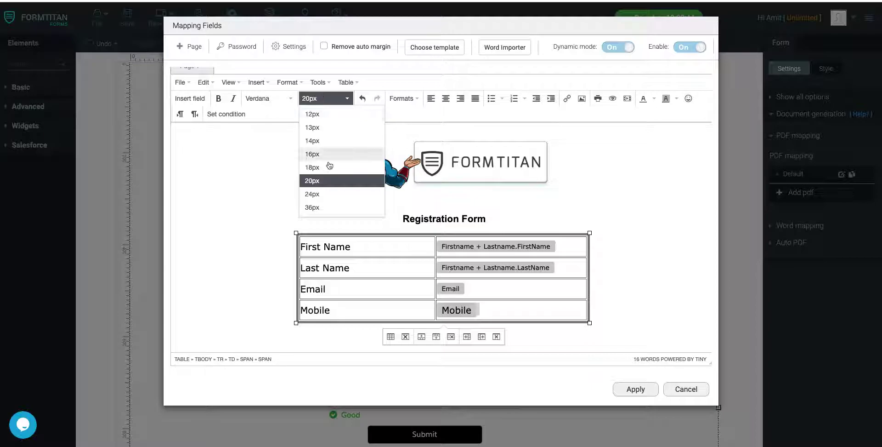
left_click(319, 138)
left_click(641, 243)
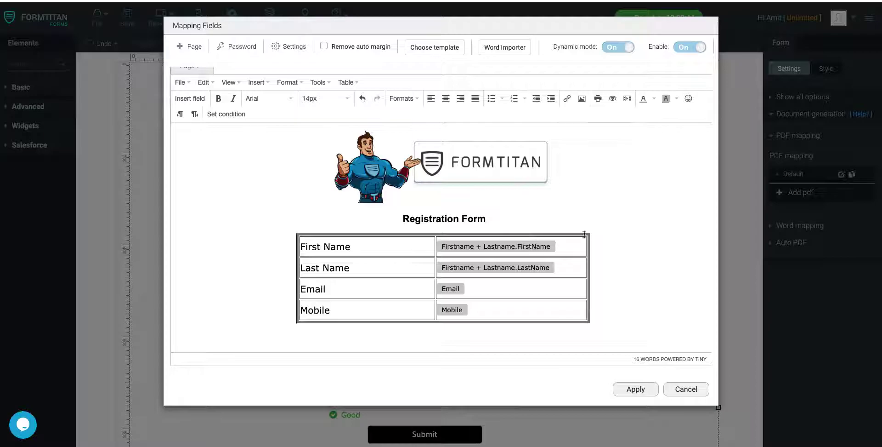
Centre the empty line below the table and choose the Signature field to insert there.
left_click(621, 298)
left_click(445, 99)
right_click(450, 336)
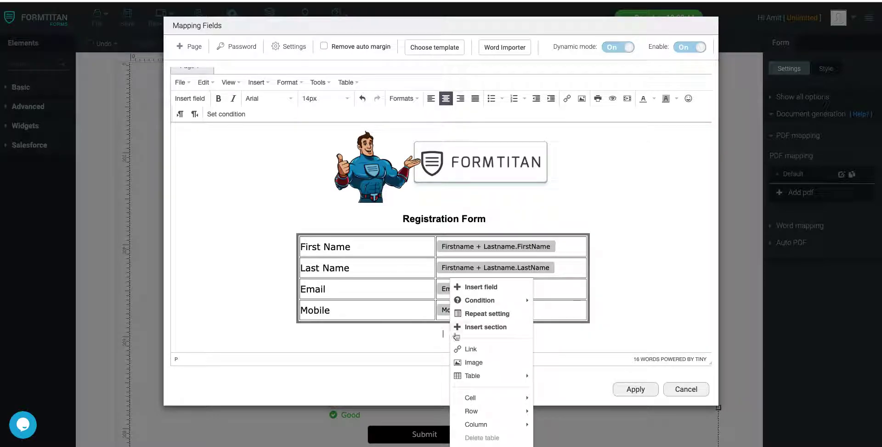
left_click(503, 288)
left_click(369, 63)
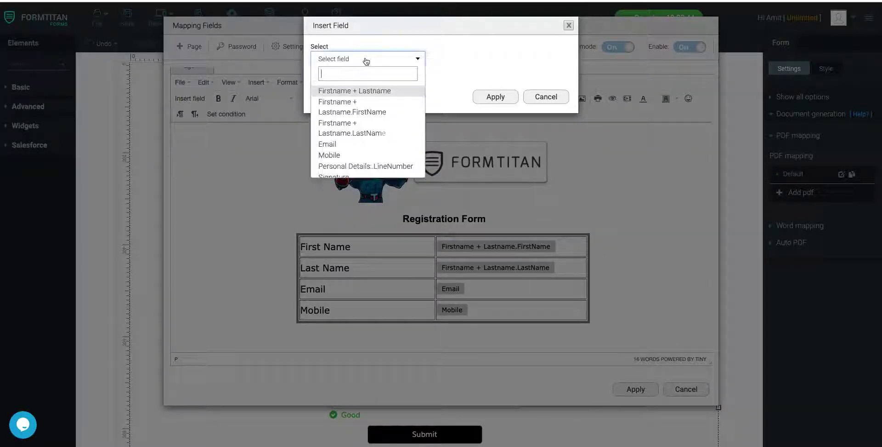
scroll(350, 144, "down", 2)
left_click(349, 144)
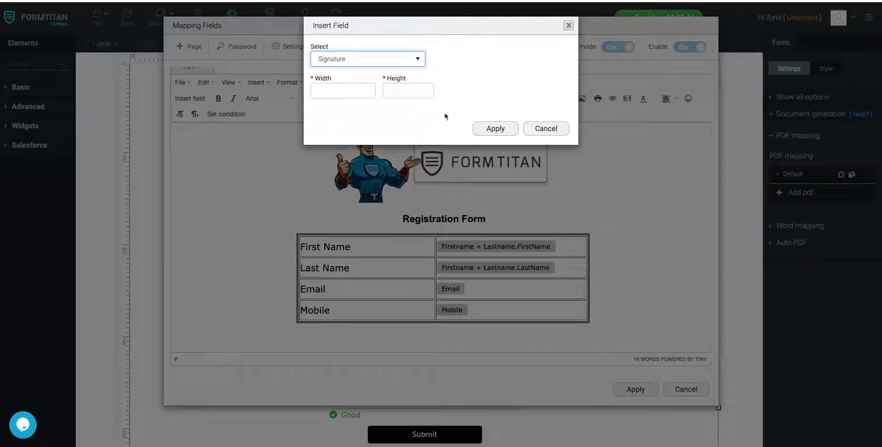
Size the Signature field 300 by 300, insert it and apply the template changes.
left_click(361, 90)
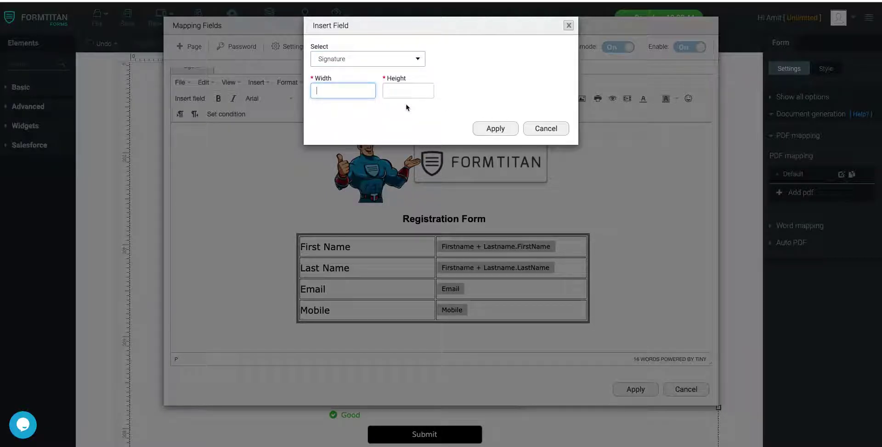
type("200")
left_click(411, 90)
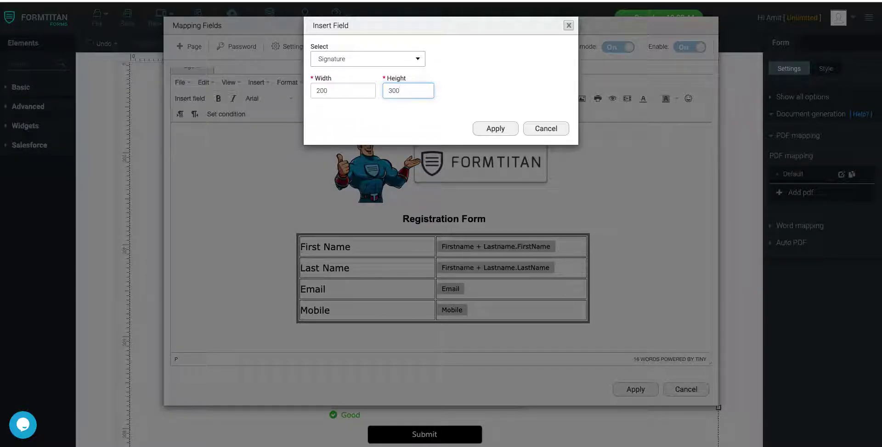
double_click(342, 91)
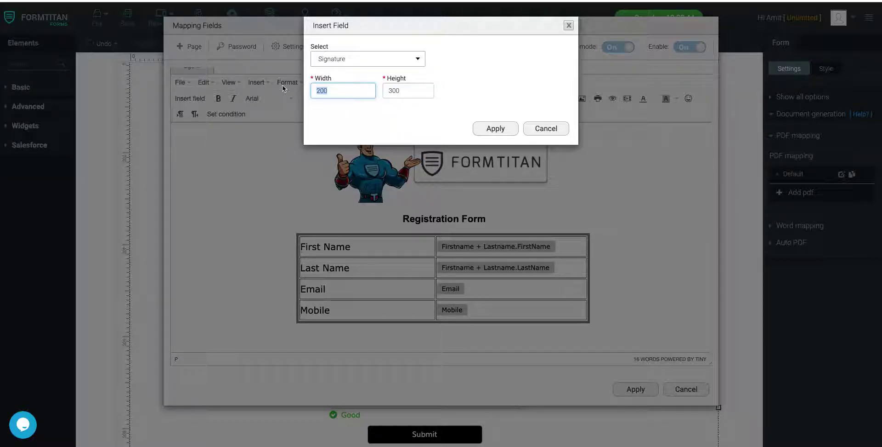
type("300")
left_click(492, 129)
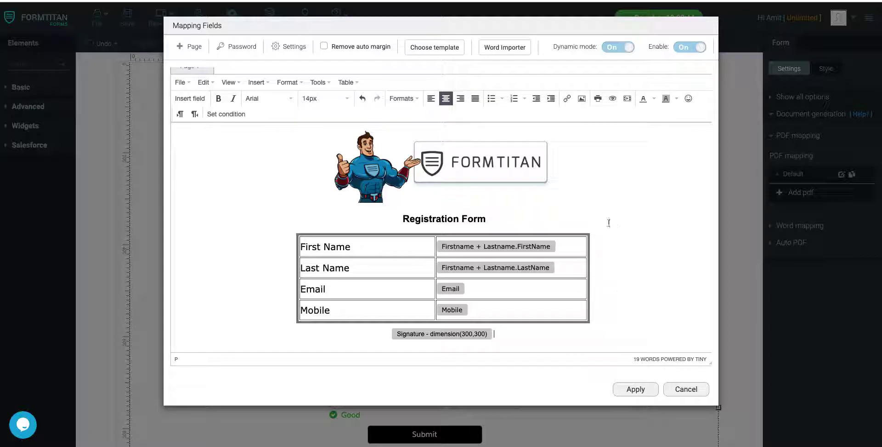
left_click(635, 389)
Save the form and return to the full list of form settings.
left_click(127, 18)
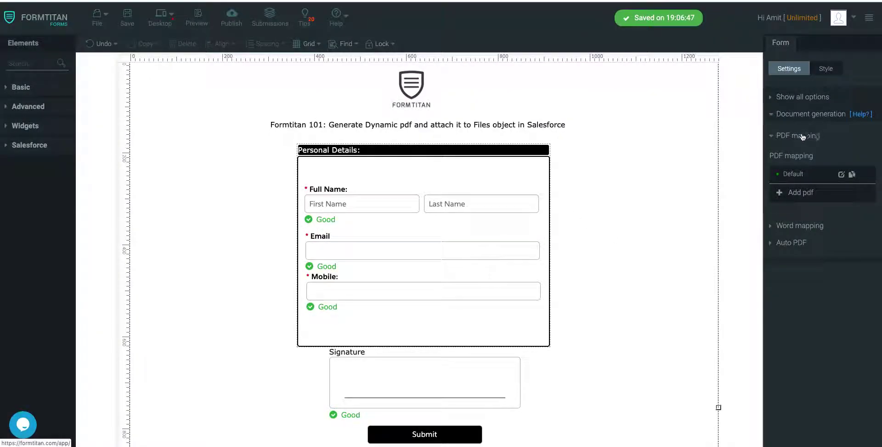
left_click(802, 136)
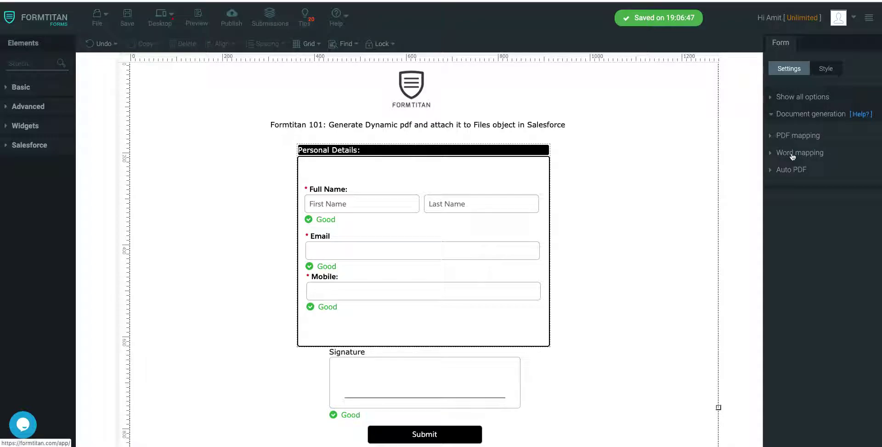
left_click(788, 118)
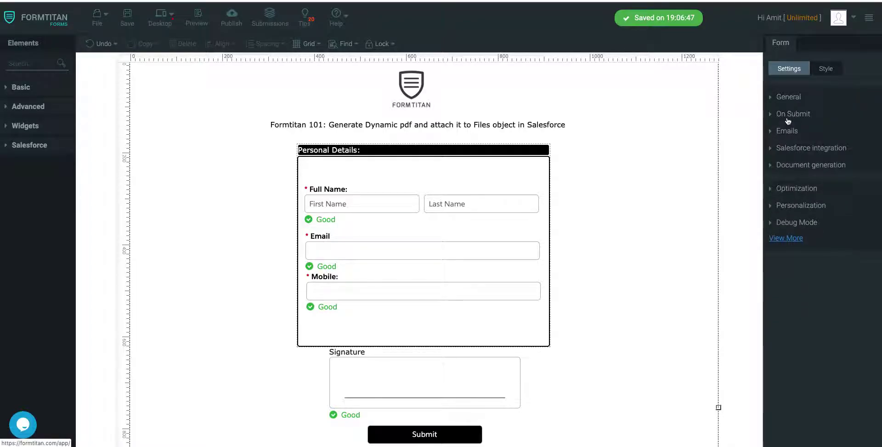
Edit the Salesforce integration and add Contact as the push object.
left_click(796, 147)
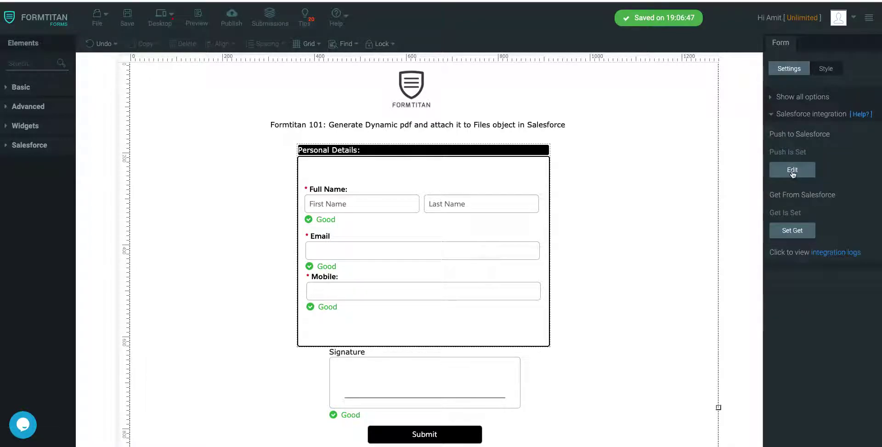
left_click(792, 170)
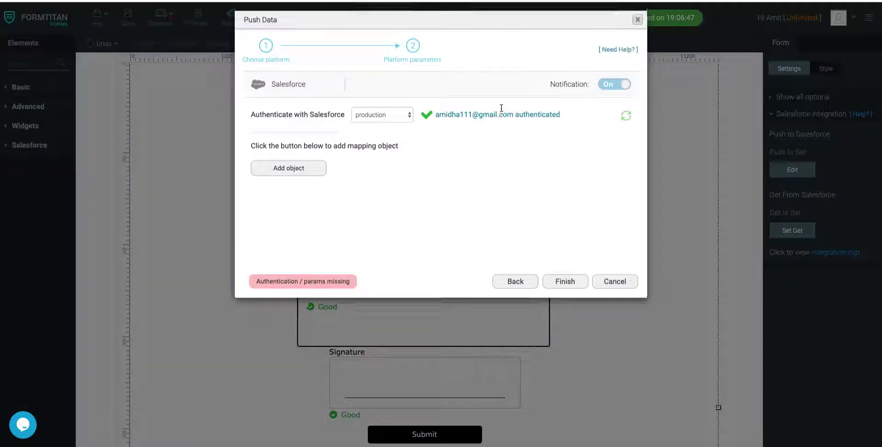
left_click(289, 175)
left_click(321, 83)
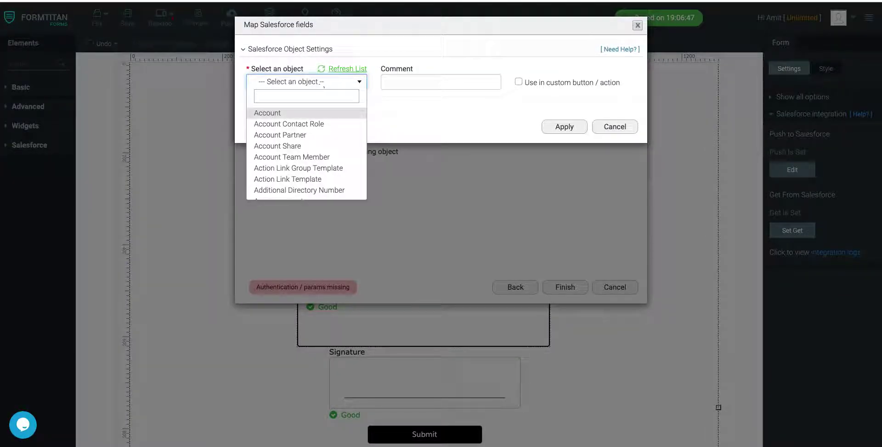
type("contact")
left_click(291, 136)
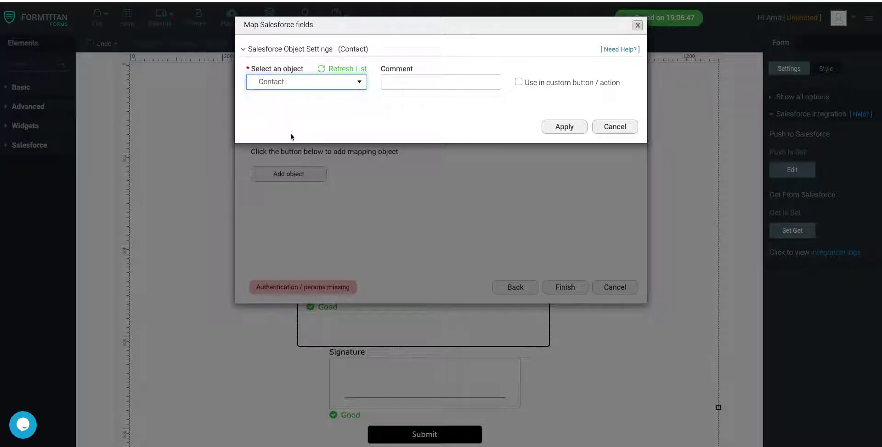
Map Contact First Name and Last Name to the form's first-name and last-name parts.
left_click(280, 123)
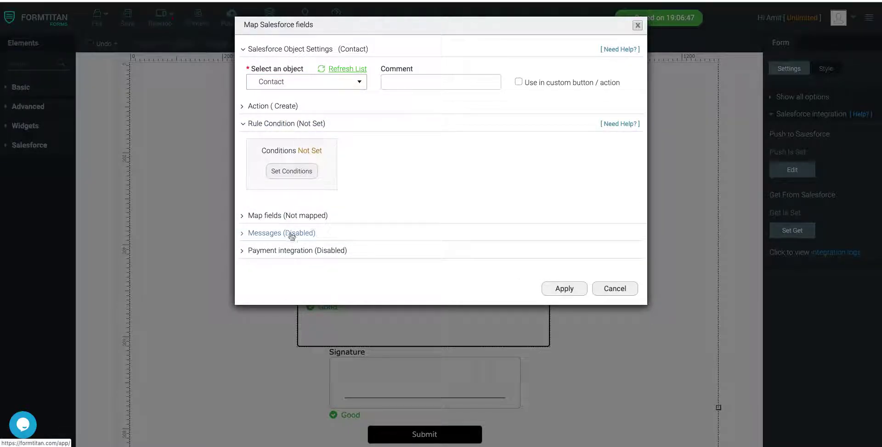
left_click(289, 217)
left_click(280, 264)
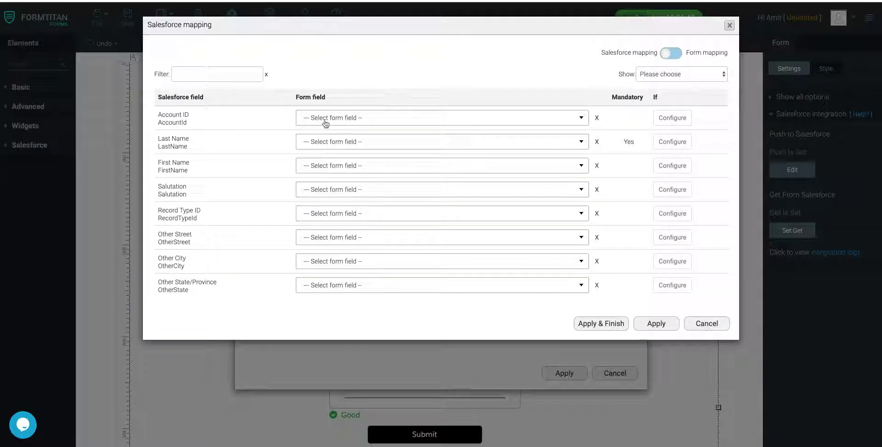
left_click(330, 166)
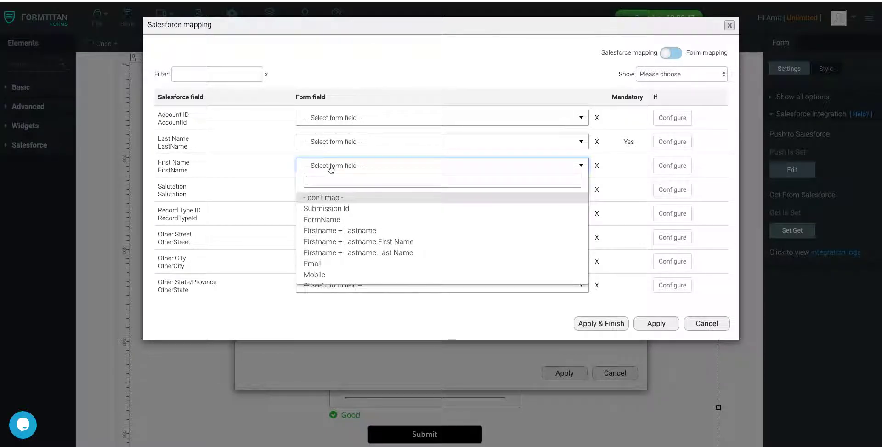
type("first")
left_click(325, 197)
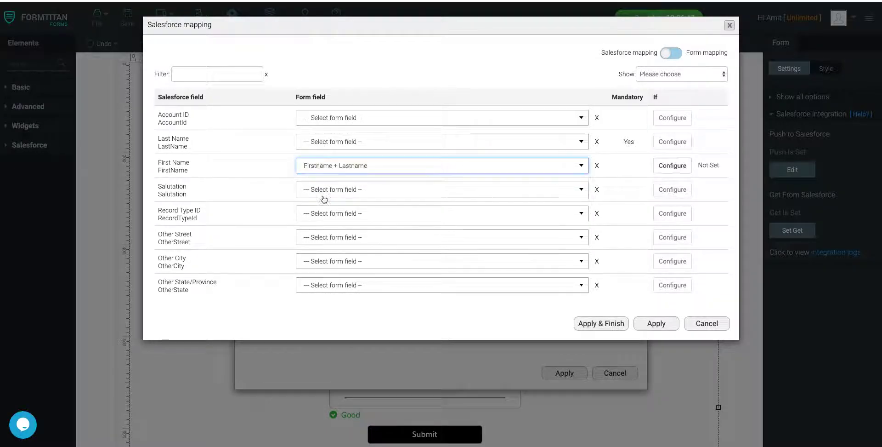
left_click(331, 166)
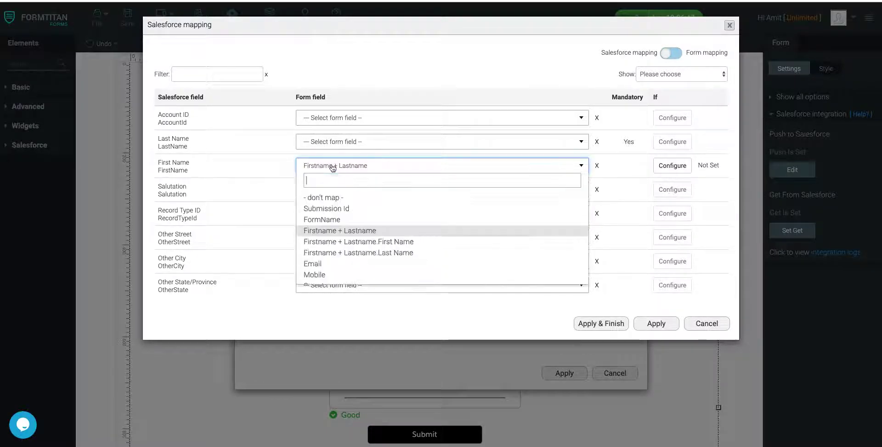
left_click(334, 243)
left_click(339, 144)
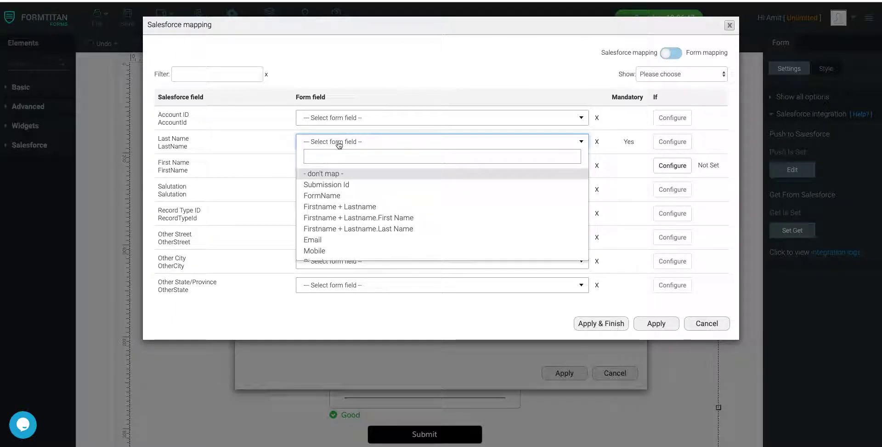
type("last")
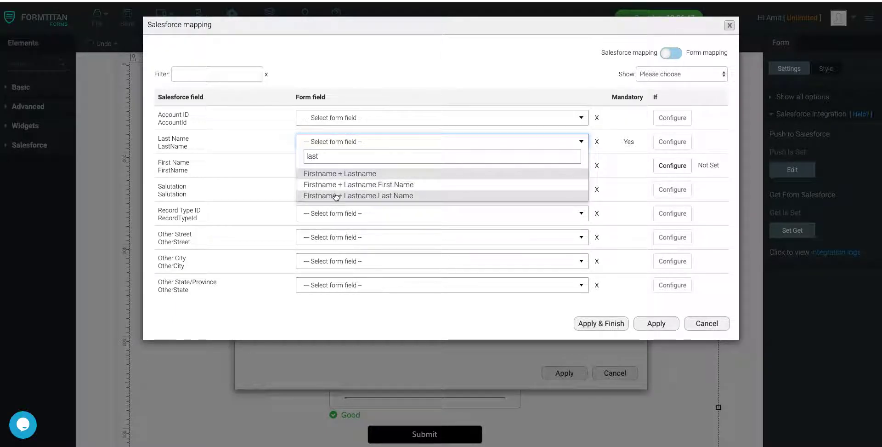
left_click(336, 196)
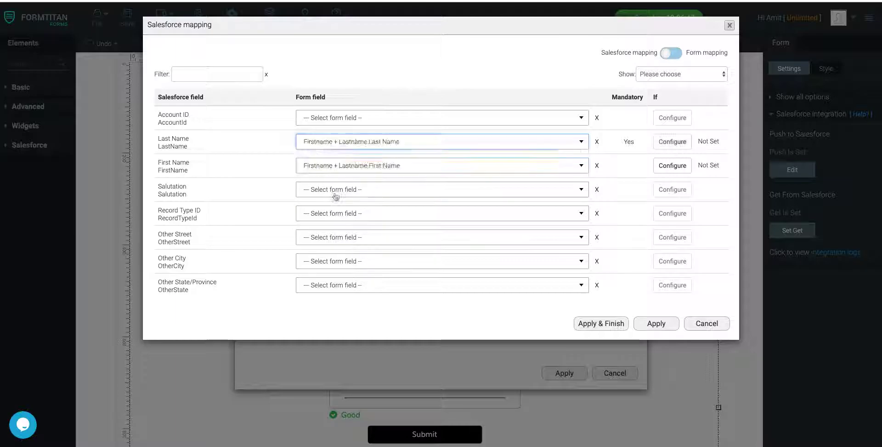
Switch to form-field mapping and map the last name to Contact Last Name.
left_click(679, 55)
scroll(324, 207, "down", 3)
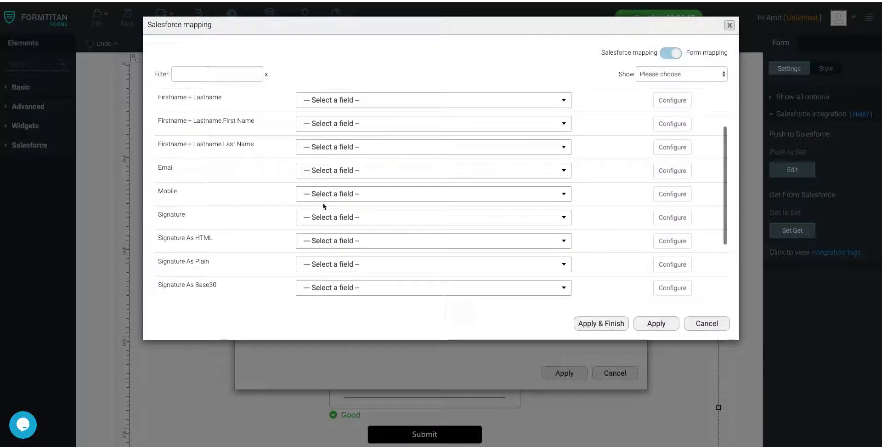
scroll(324, 206, "up", 3)
left_click(332, 182)
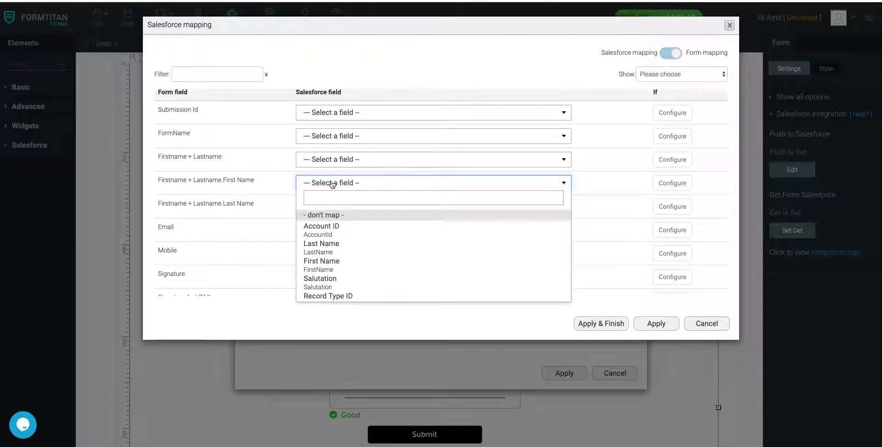
type("first")
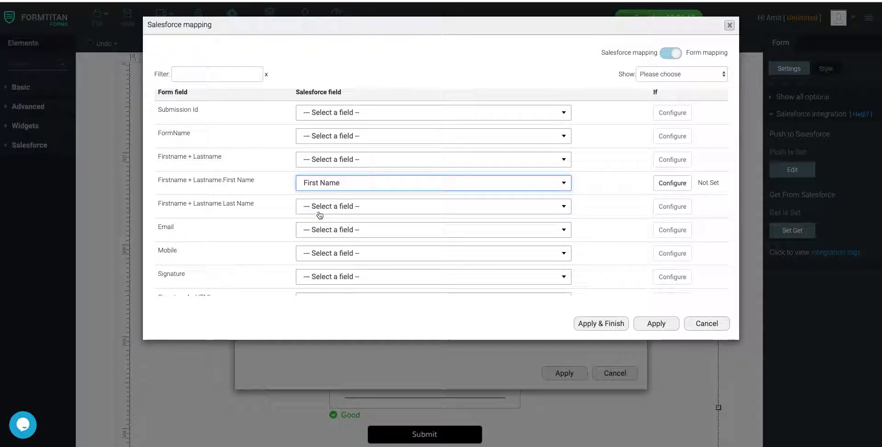
left_click(321, 212)
type("last")
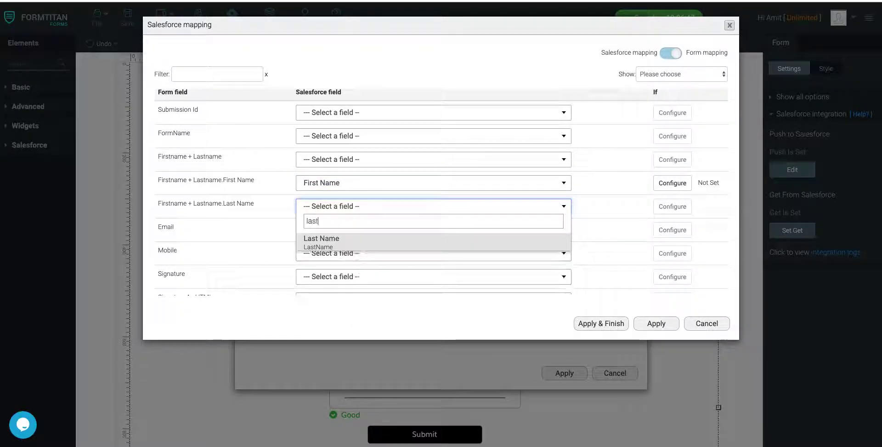
left_click(320, 249)
Map Email to Contact Email and Mobile to Mobile Phone, then apply and finish.
left_click(327, 227)
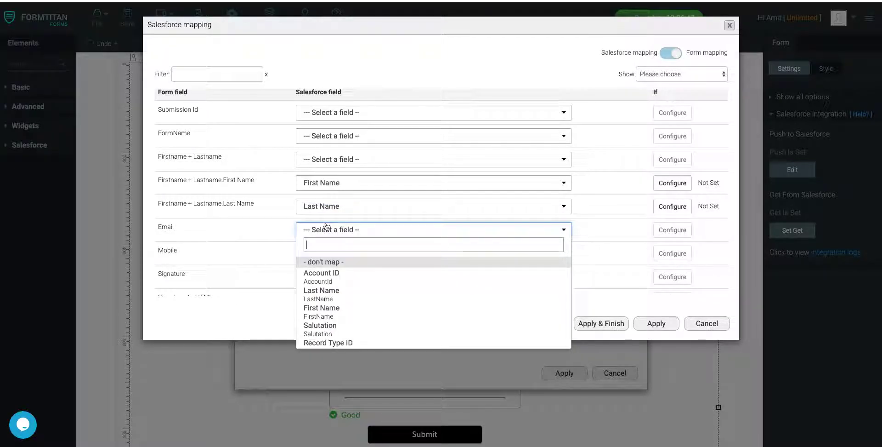
type("email")
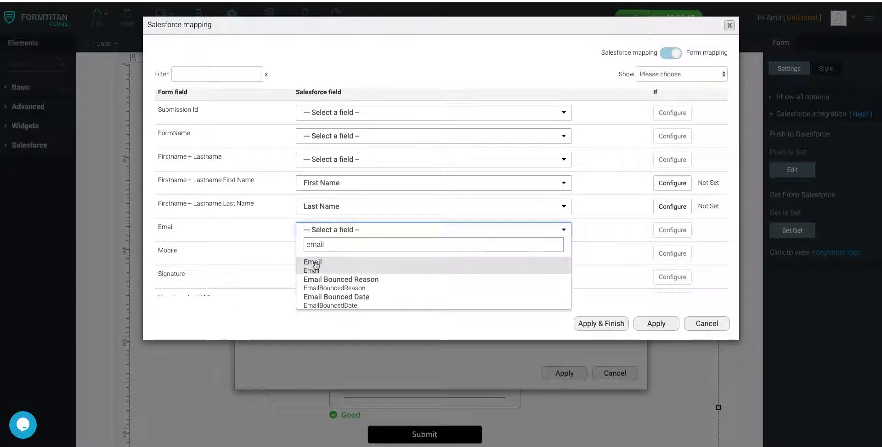
left_click(311, 265)
left_click(315, 254)
type("mobile")
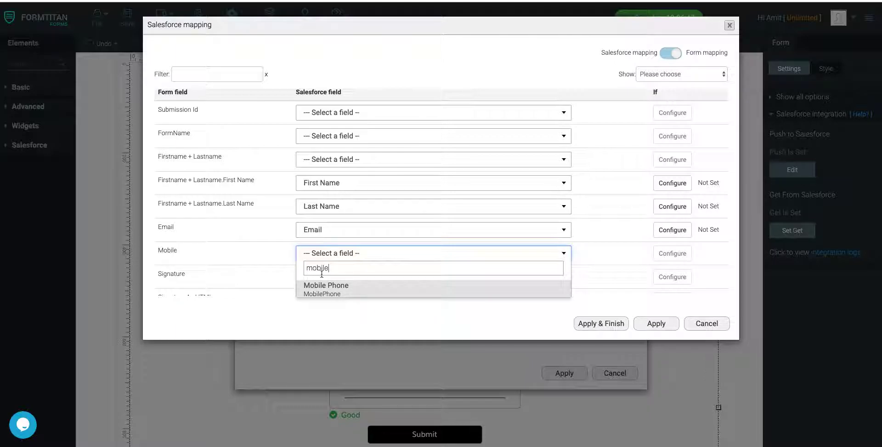
left_click(323, 287)
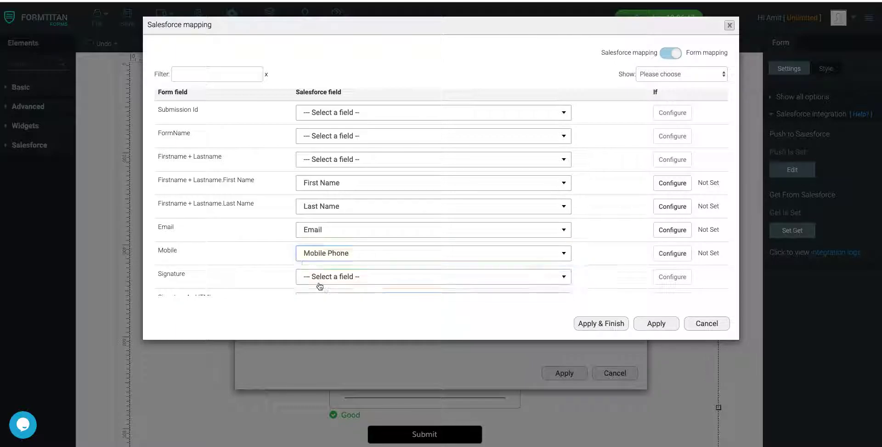
left_click(626, 324)
Add a second Salesforce object to the push and choose Content Version.
left_click(576, 373)
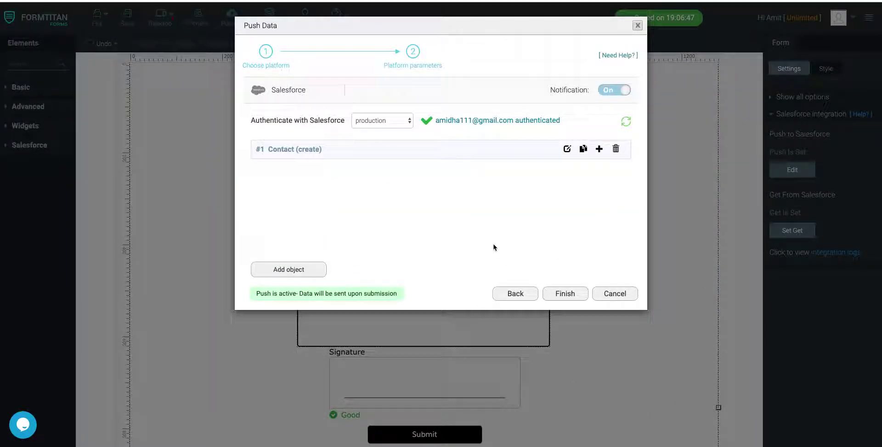
left_click(599, 149)
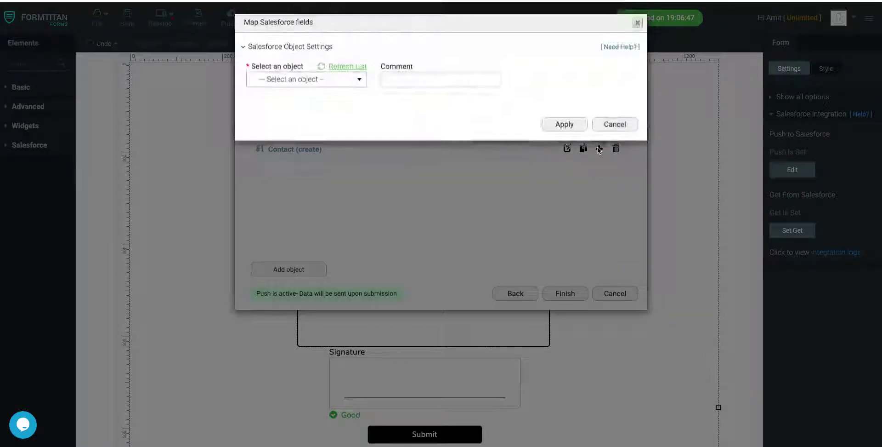
left_click(327, 86)
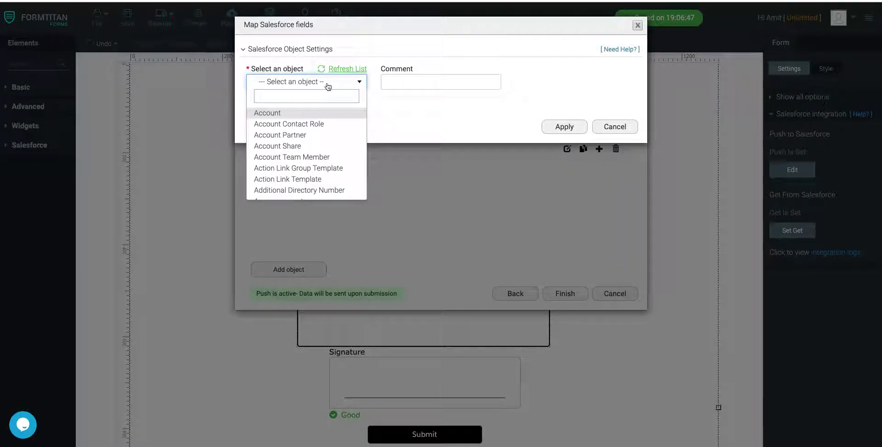
type("content")
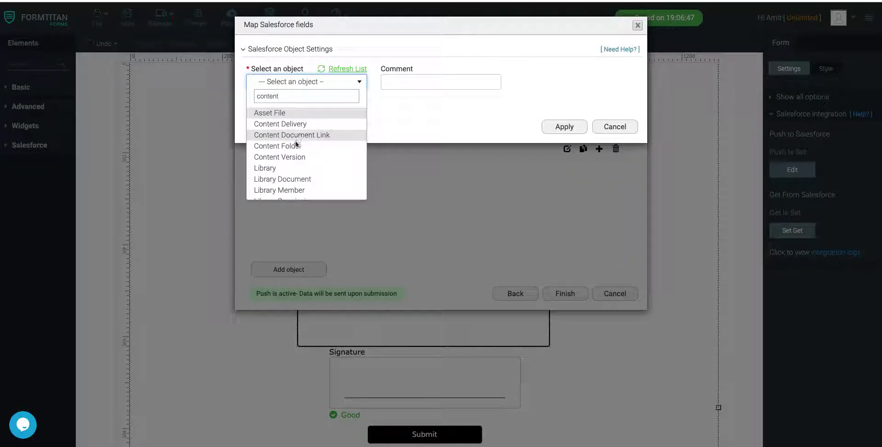
left_click(291, 157)
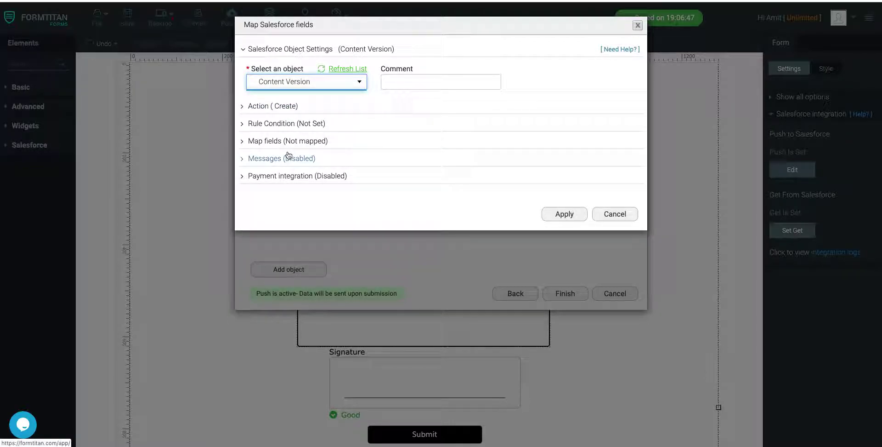
Set the Content Version Title to the custom value 'Dynamic Reg Form'.
left_click(286, 141)
left_click(289, 189)
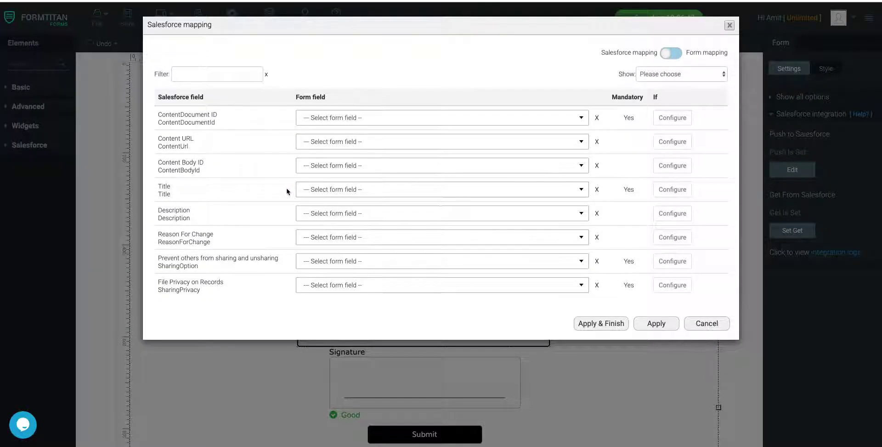
left_click(330, 190)
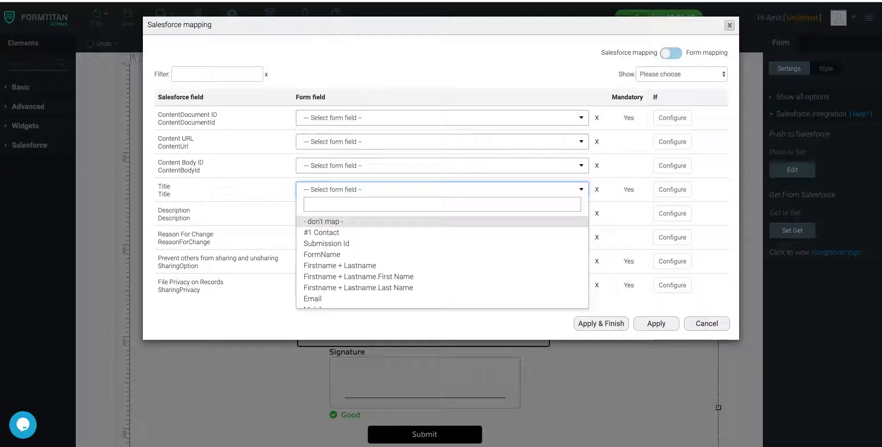
type("custom")
left_click(327, 223)
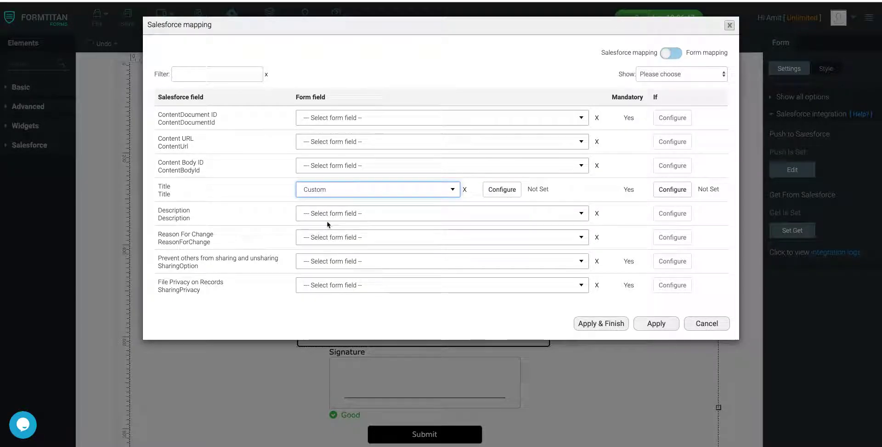
left_click(502, 190)
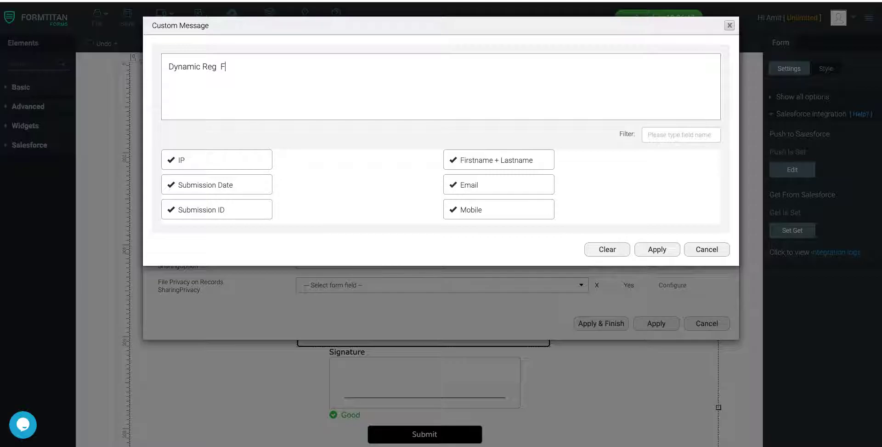
left_click(658, 250)
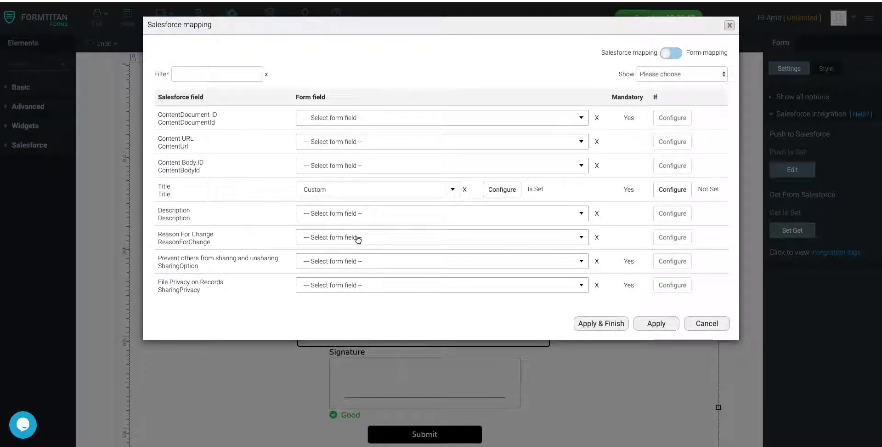
Map Version Data to the generated PDF mapping and finish the push setup.
scroll(358, 239, "down", 4)
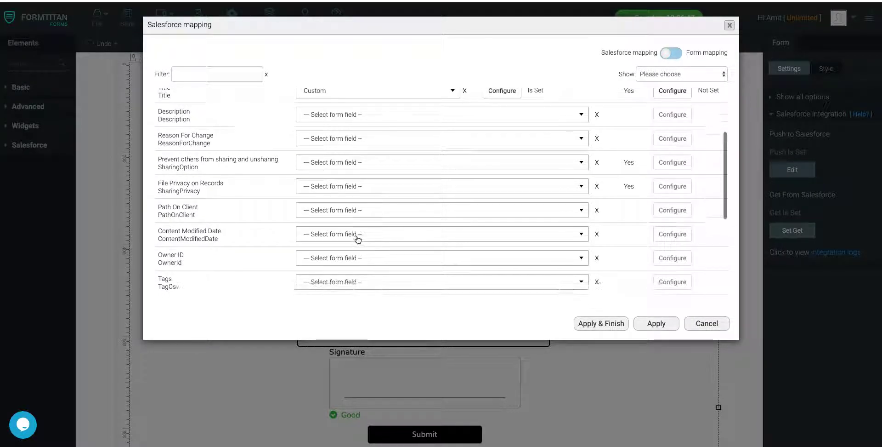
scroll(358, 239, "up", 4)
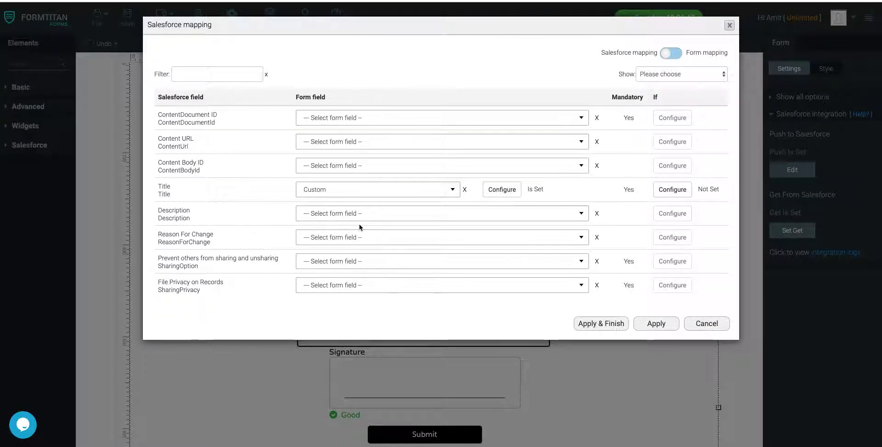
scroll(361, 227, "down", 7)
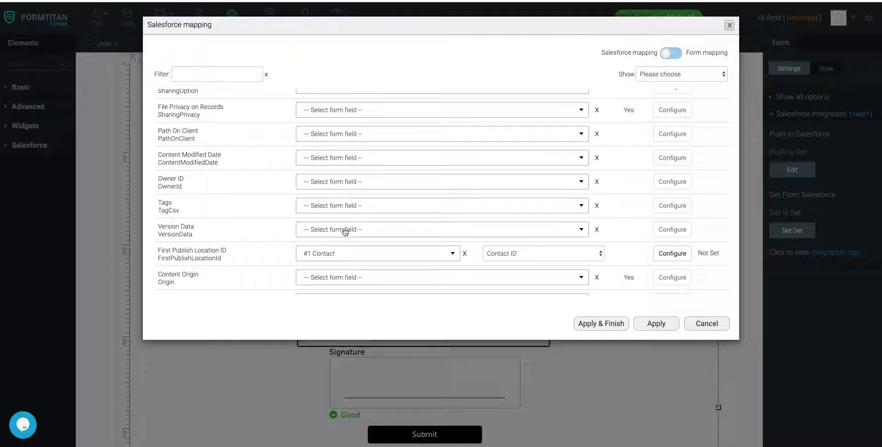
left_click(345, 231)
scroll(342, 326, "down", 3)
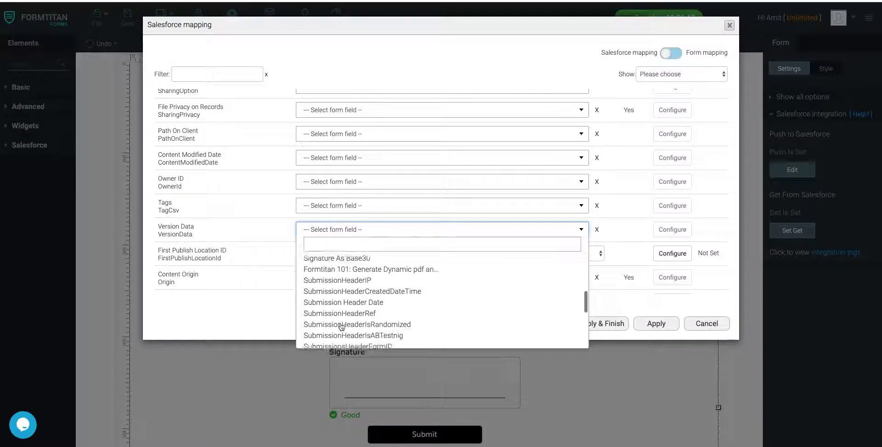
scroll(343, 324, "down", 5)
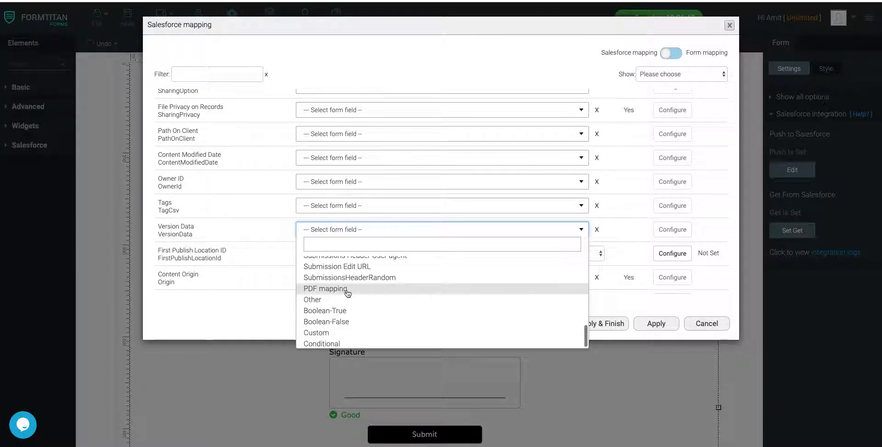
left_click(348, 289)
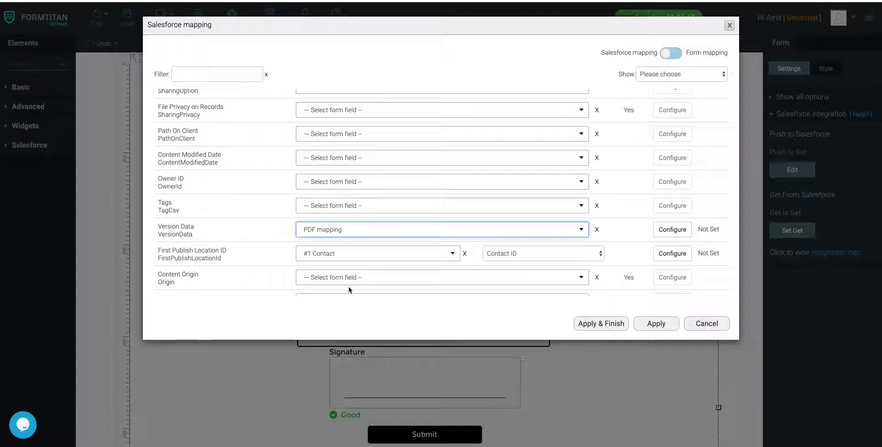
left_click(620, 323)
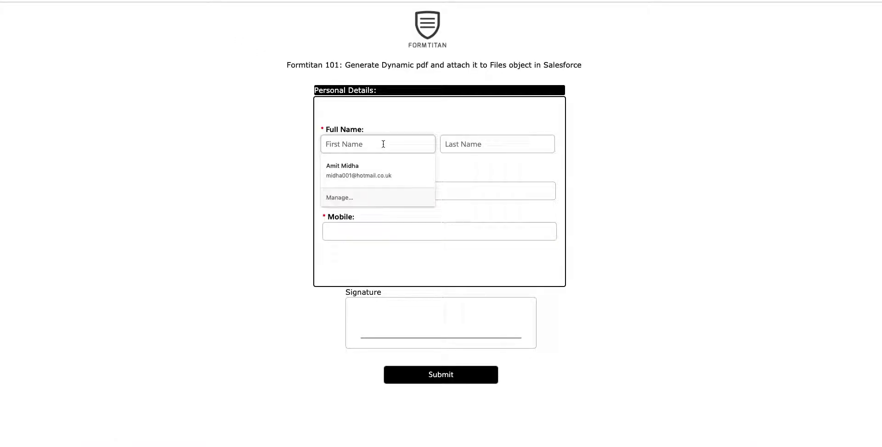
Fill the preview with a test contact's name, email and mobile number, sign it and submit.
type("Joe")
key("Tab")
type("Bloggs")
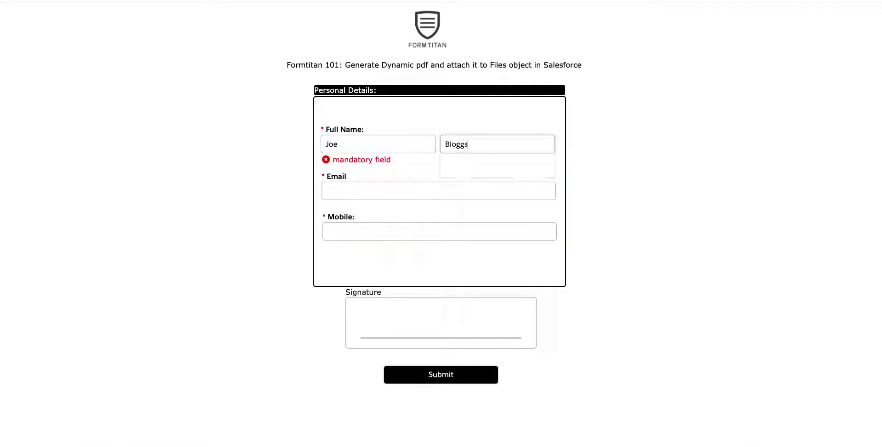
key("Tab")
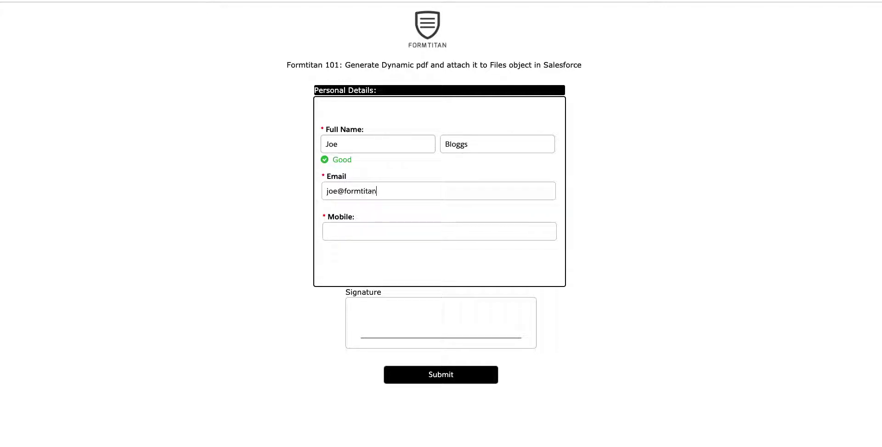
key("Tab")
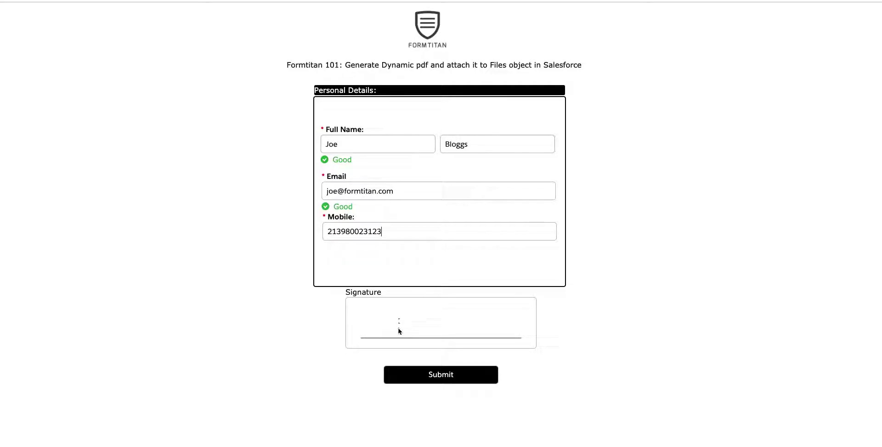
mouse_move(420, 338)
left_mouse_down()
mouse_move(414, 342)
mouse_move(459, 310)
mouse_move(502, 296)
left_mouse_up()
left_click(468, 377)
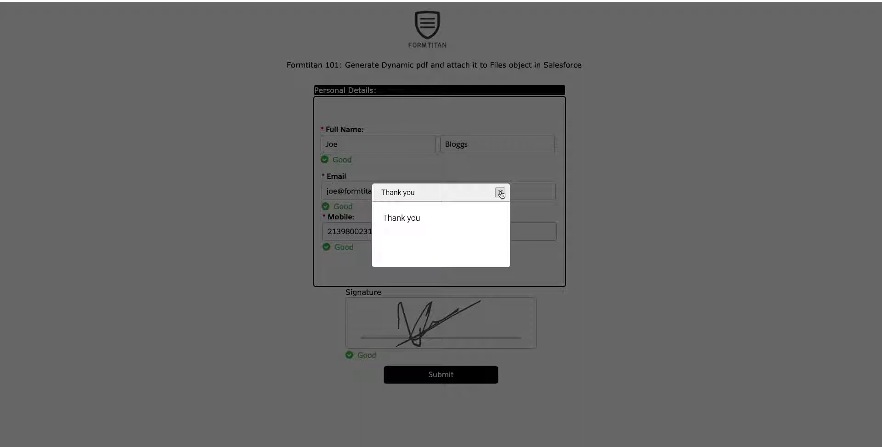
key("Escape")
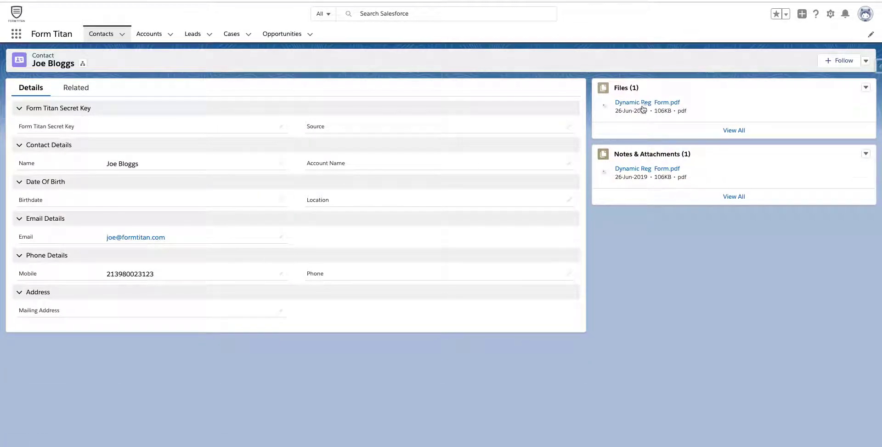
left_click(644, 105)
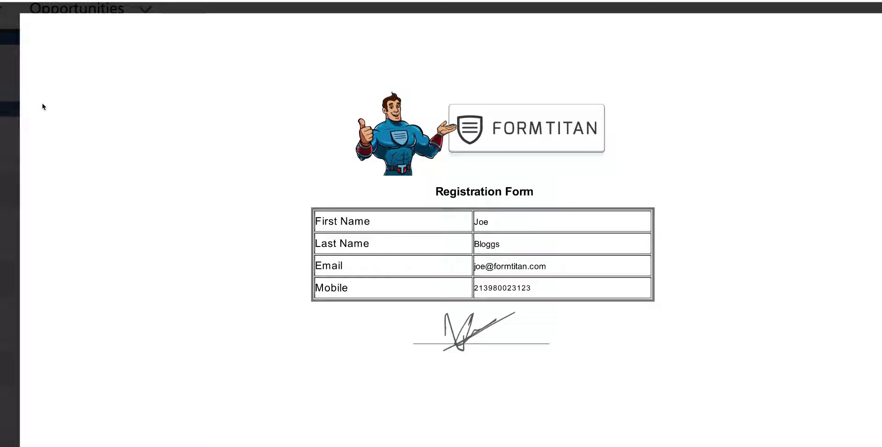
left_click(5, 99)
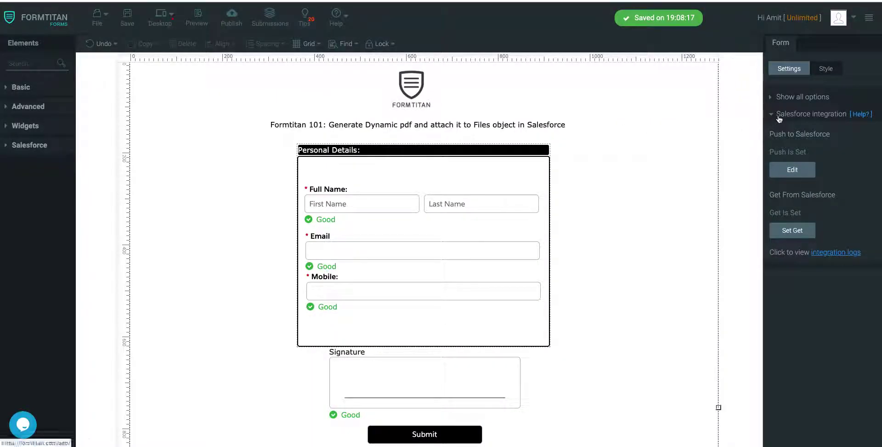
Open the Default PDF mapping template from Document generation settings.
left_click(779, 118)
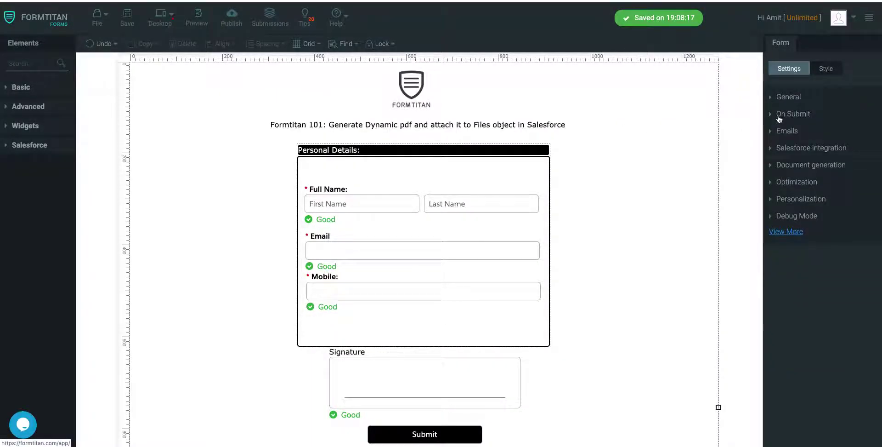
left_click(804, 167)
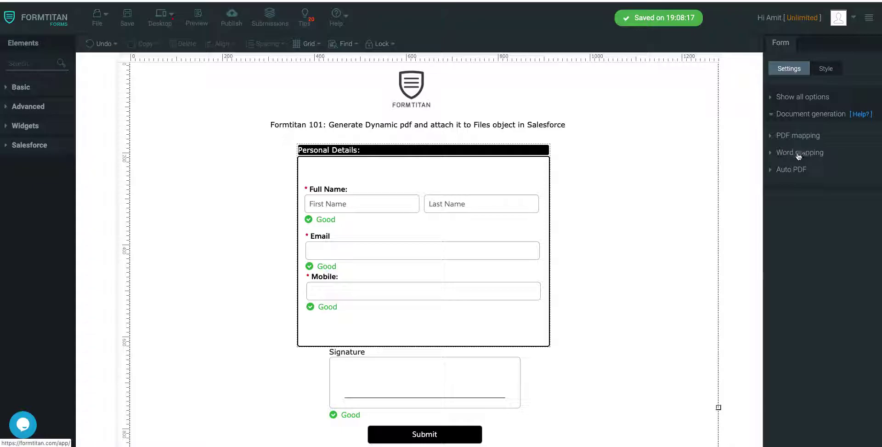
left_click(797, 137)
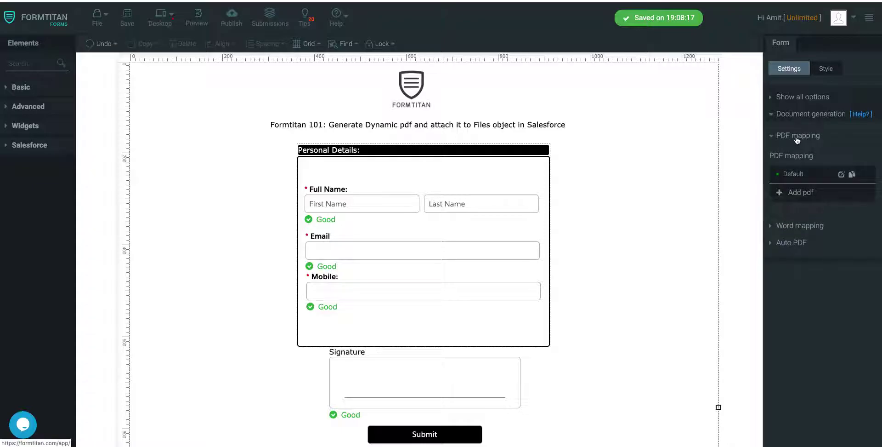
left_click(842, 174)
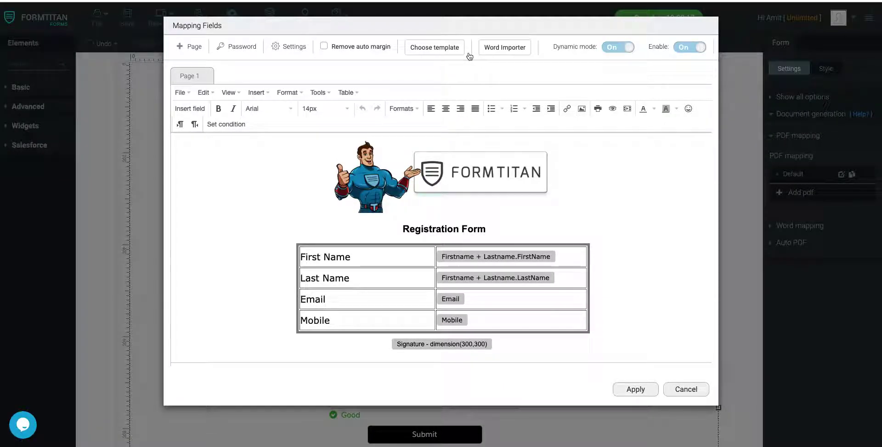
Review the template's HTML source code, then close it.
left_click(326, 94)
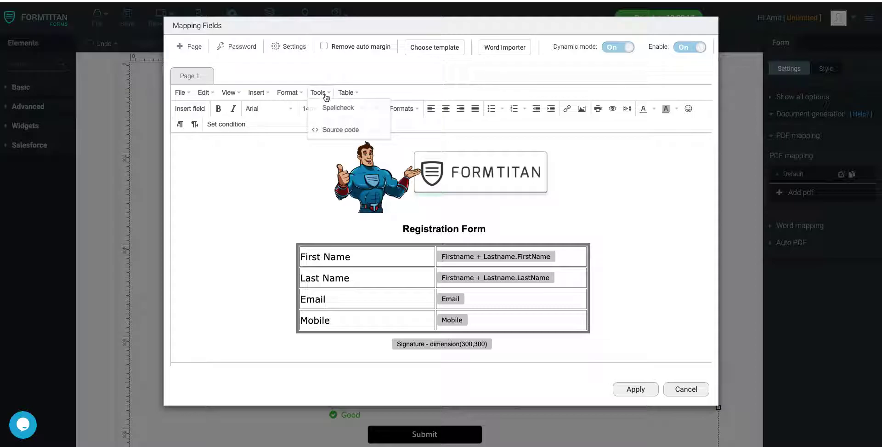
left_click(348, 130)
scroll(396, 224, "down", 3)
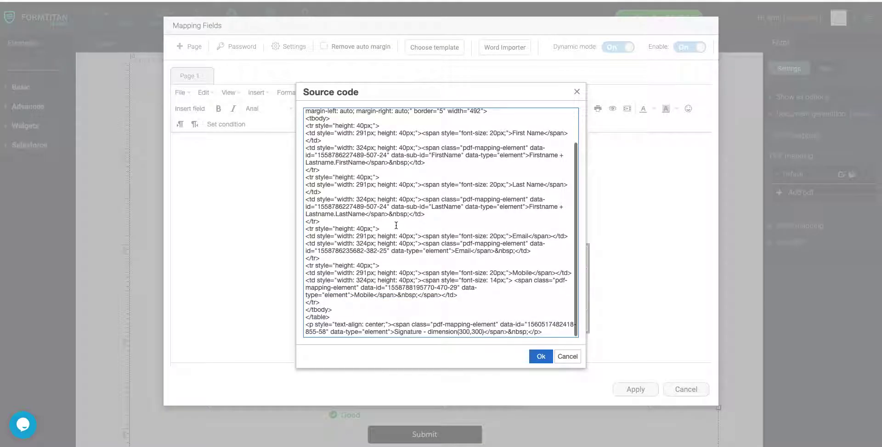
scroll(428, 179, "up", 1)
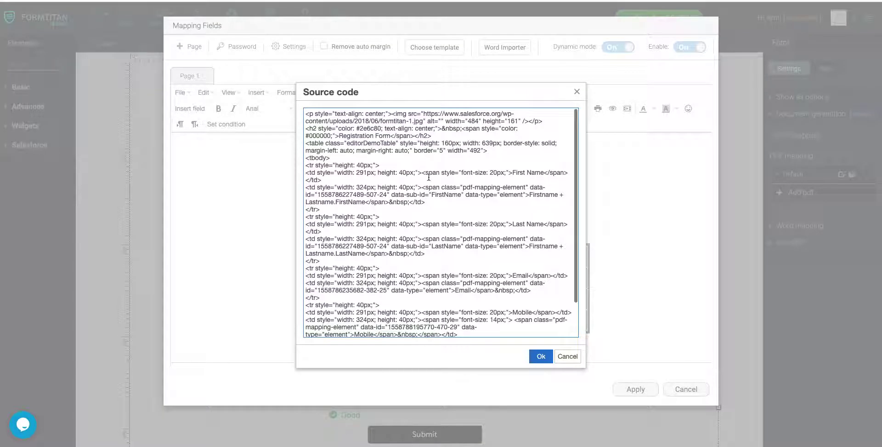
left_click(542, 356)
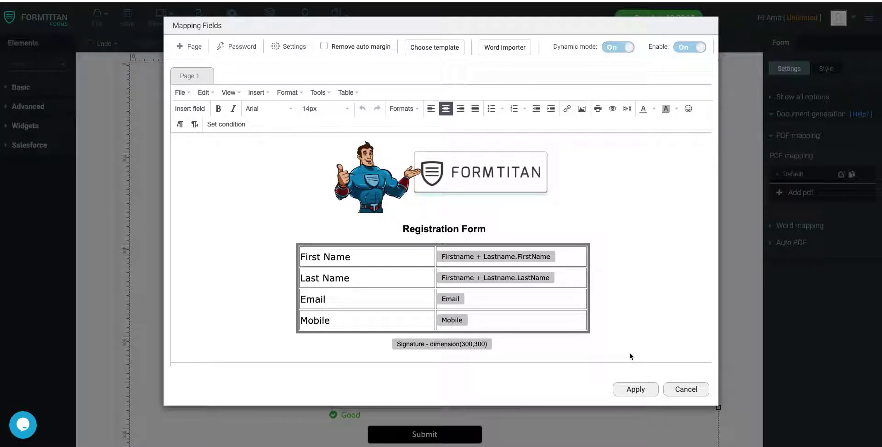